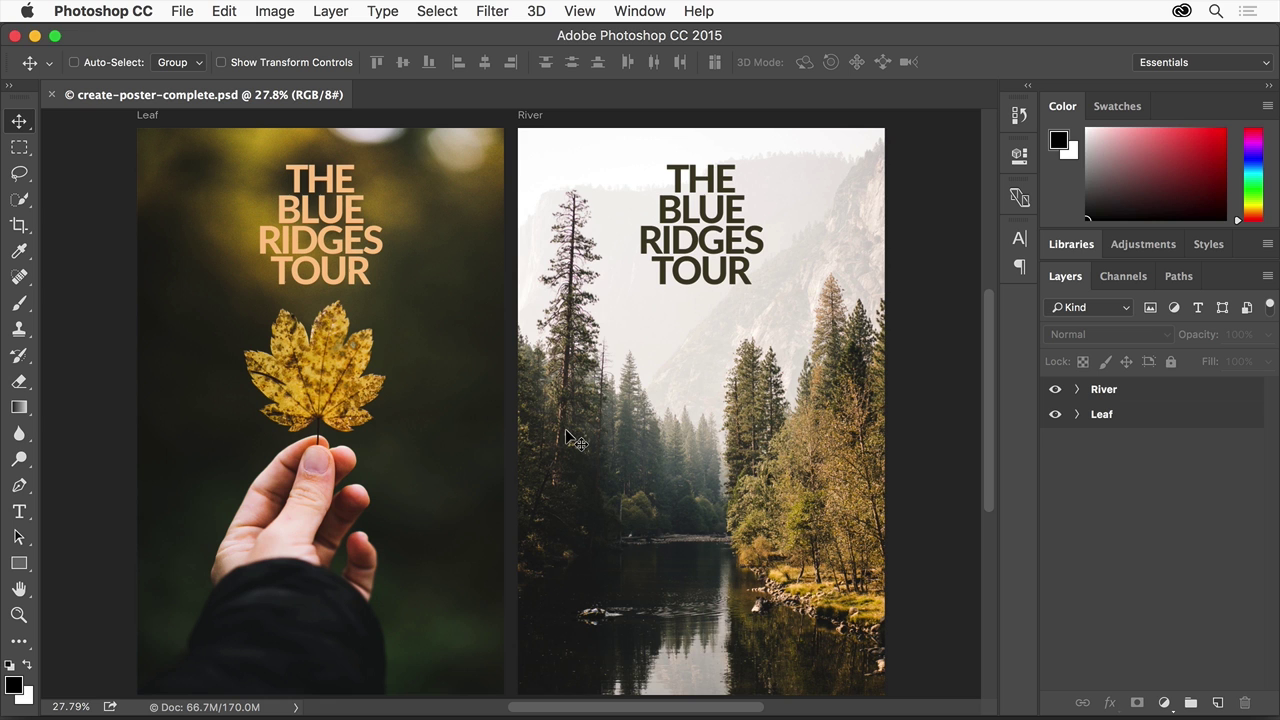
Step: Open Washington-leaf.jpg from the Desktop as its own document
click(182, 11)
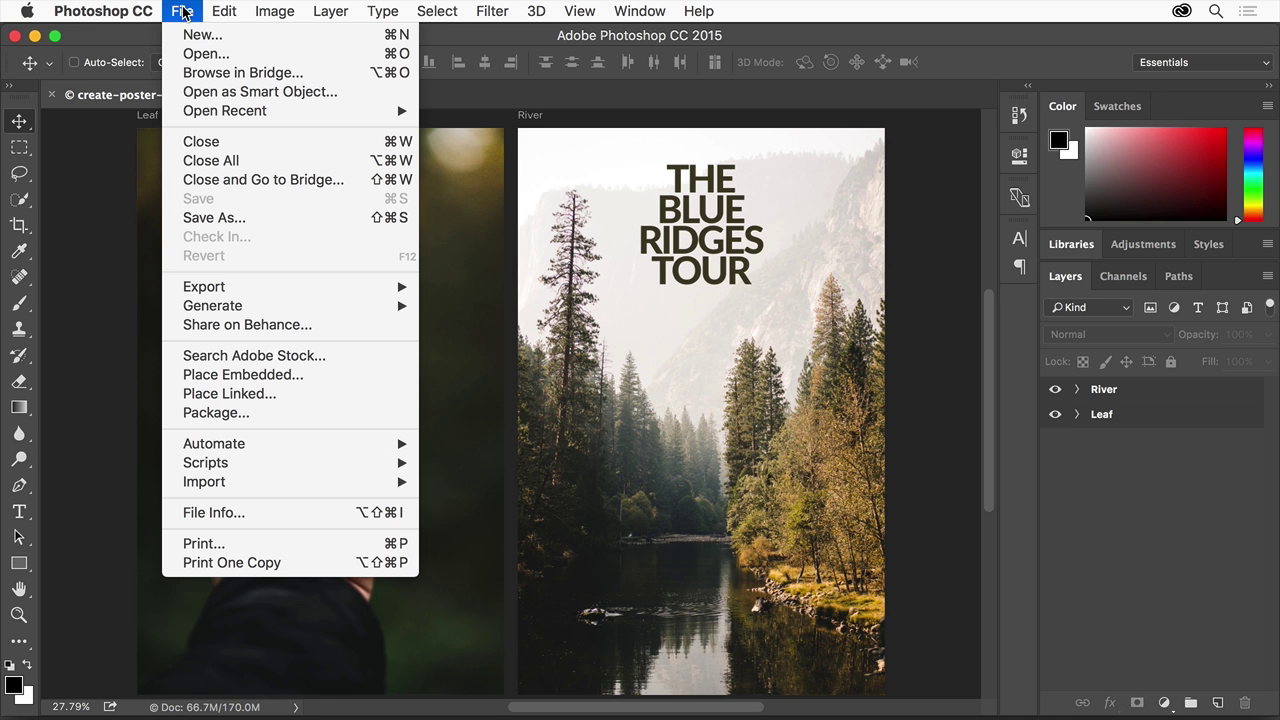
click(208, 55)
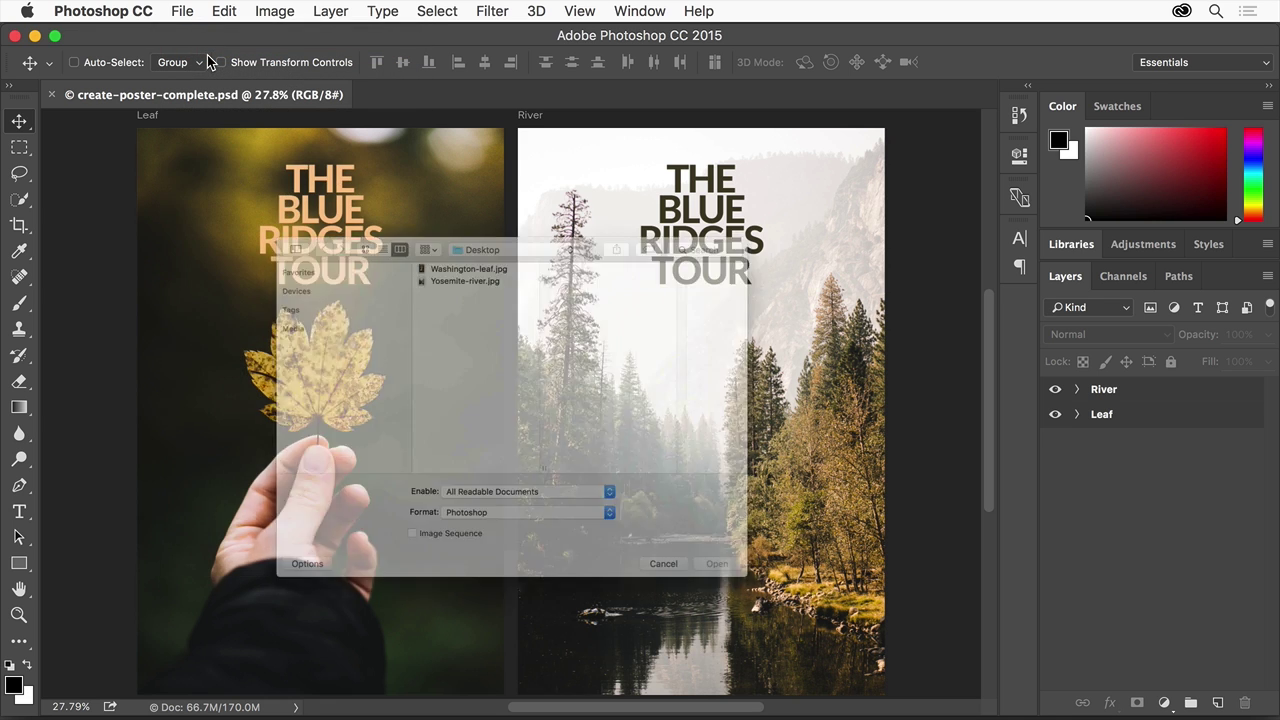
click(433, 206)
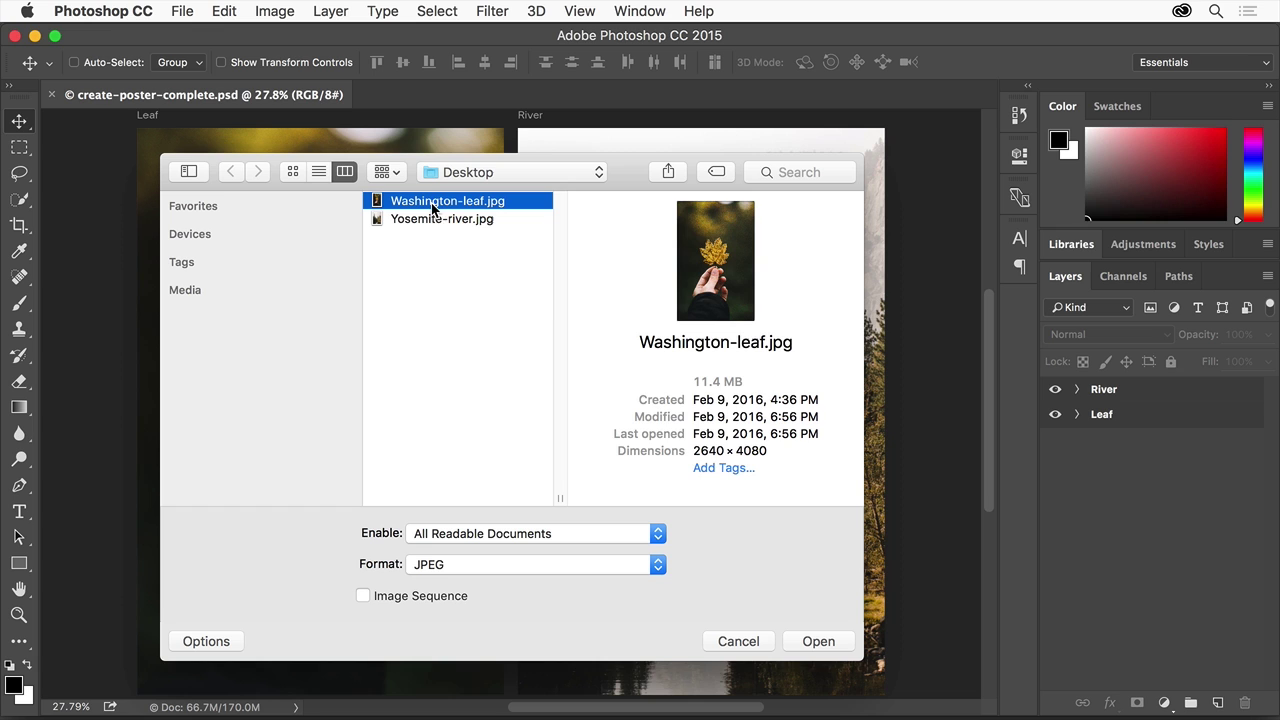
click(833, 644)
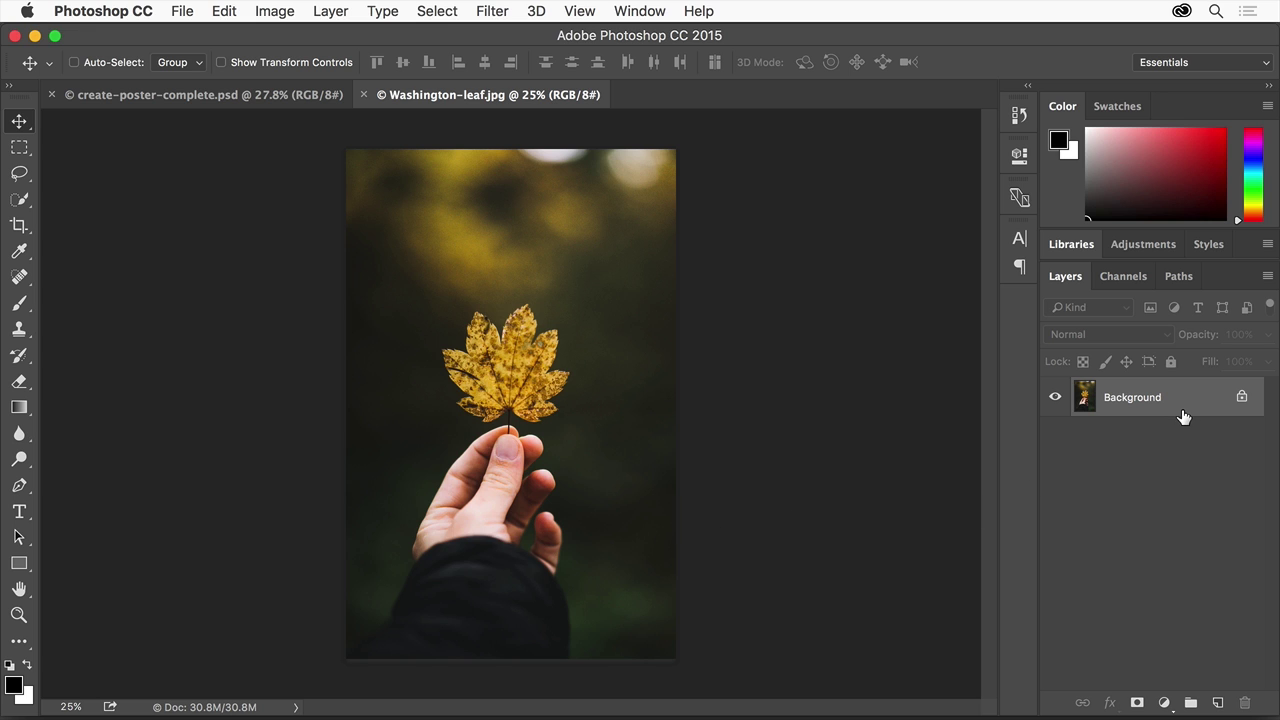
Step: Convert the leaf photo's layer into an artboard named Leaf
click(330, 11)
mouse_move(339, 34)
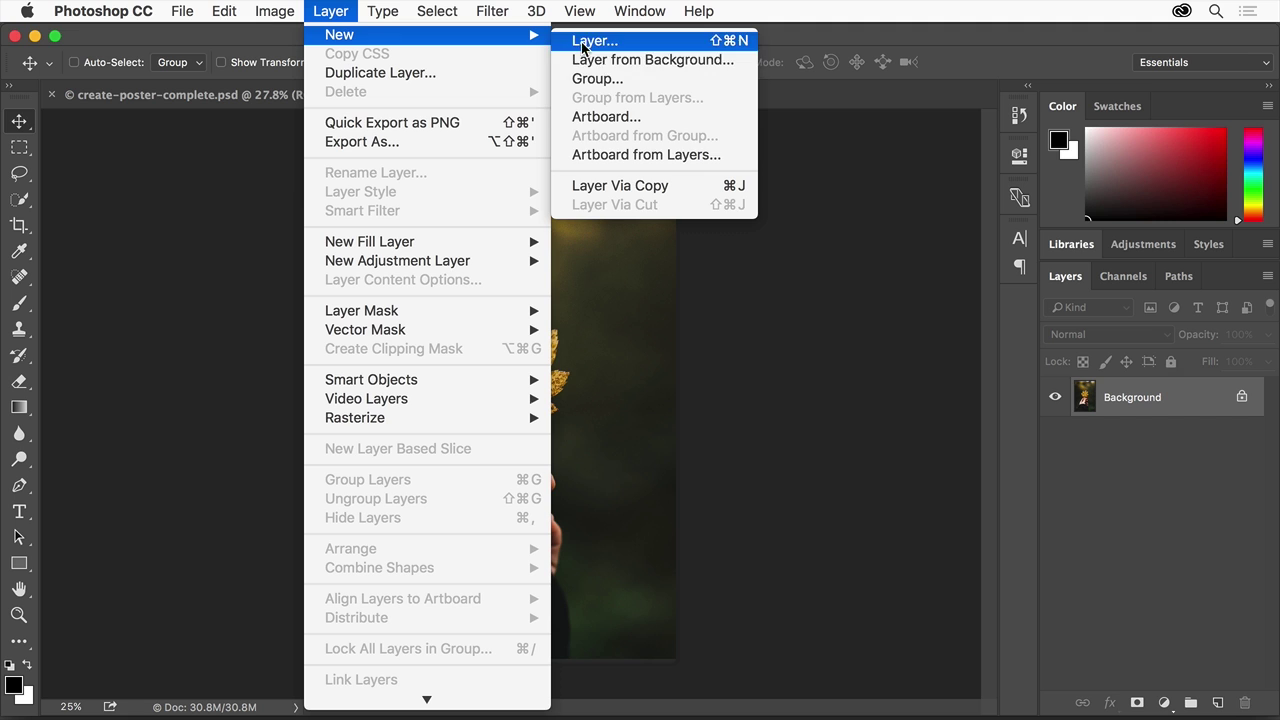
click(667, 154)
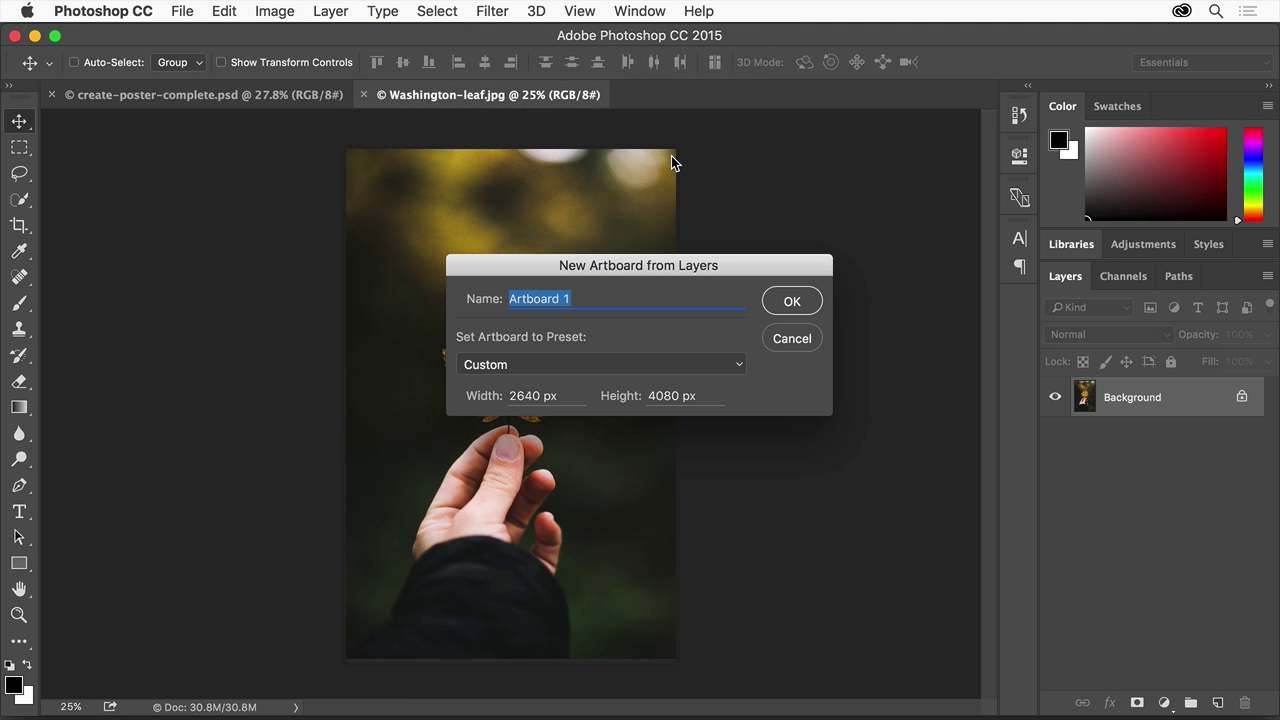
text(Leaf)
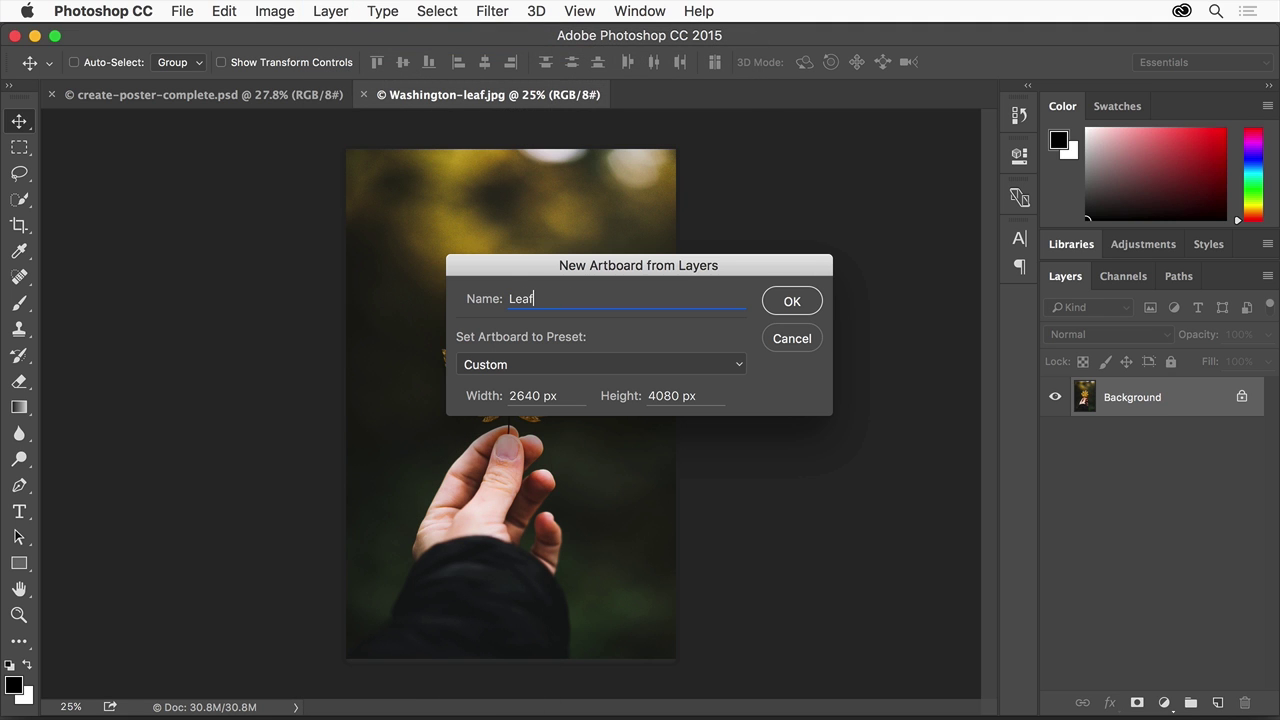
click(797, 300)
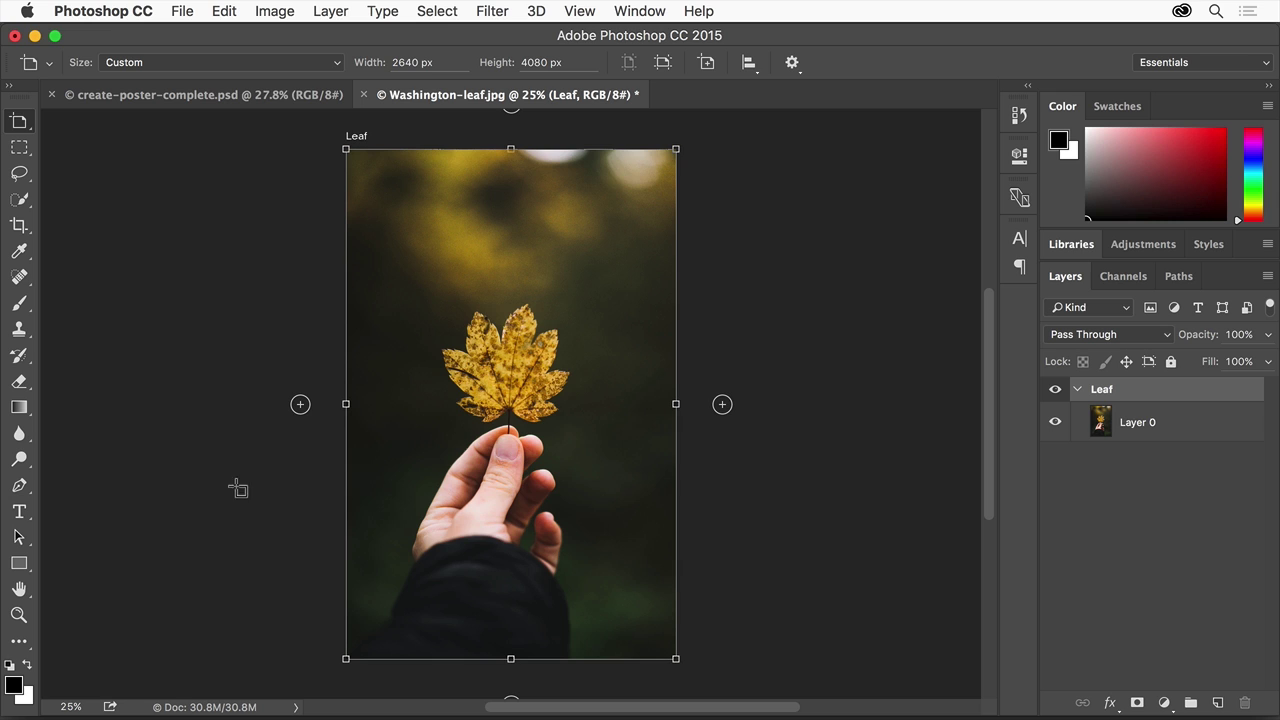
Step: Type the four-line title THE / BLUE / RIDGES / TOUR at 275 pt above the leaf
click(18, 512)
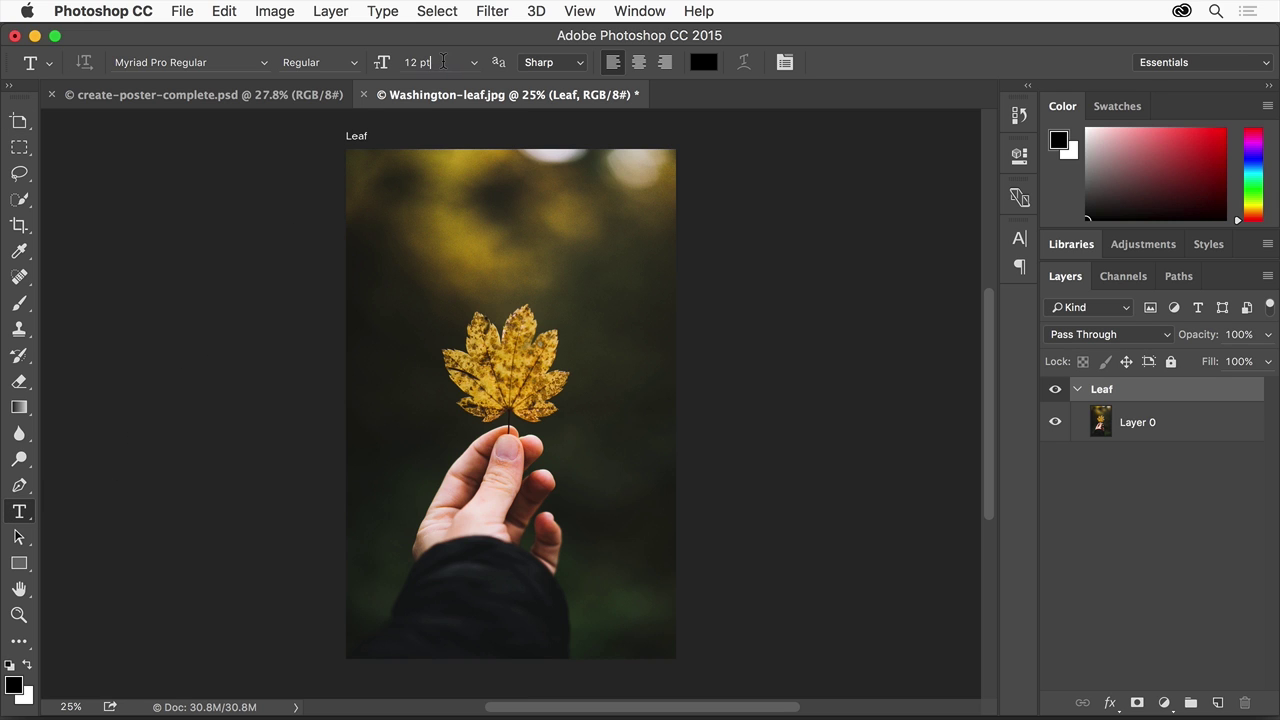
click(390, 58)
text(275)
key(Return)
click(447, 231)
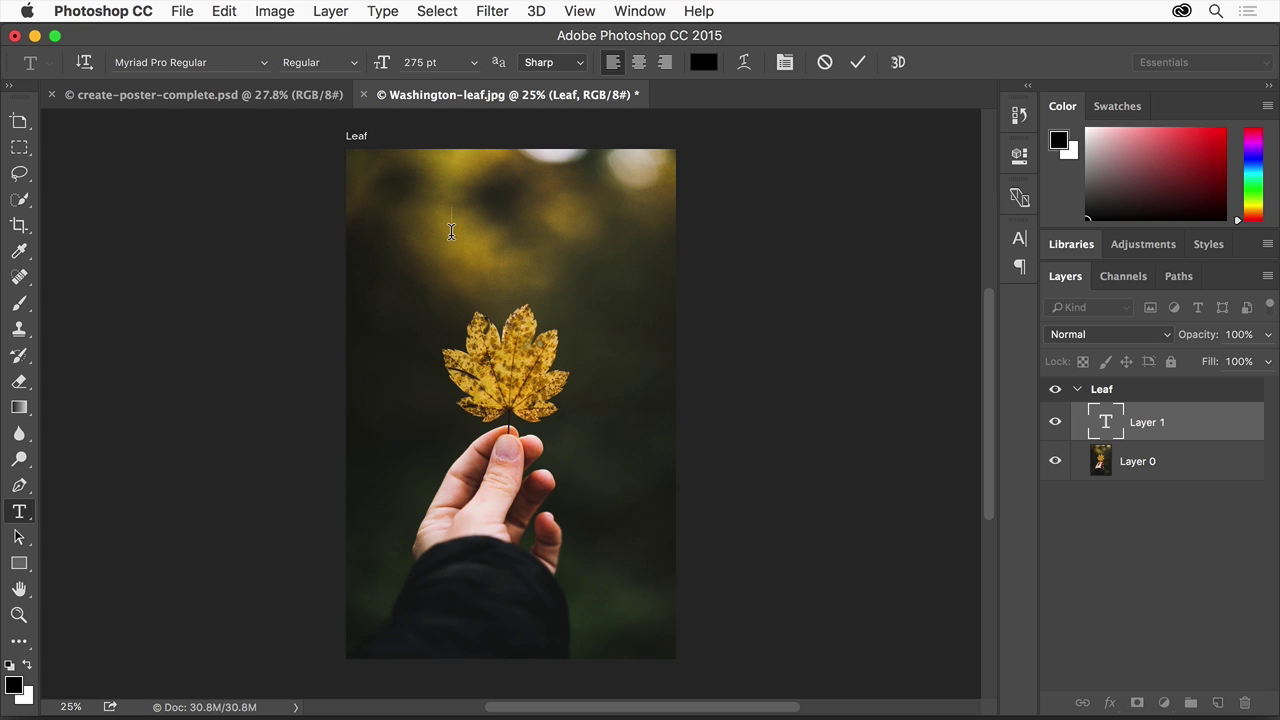
text(THE)
key(Return)
text(BLUE)
key(Return)
text(RIDGES)
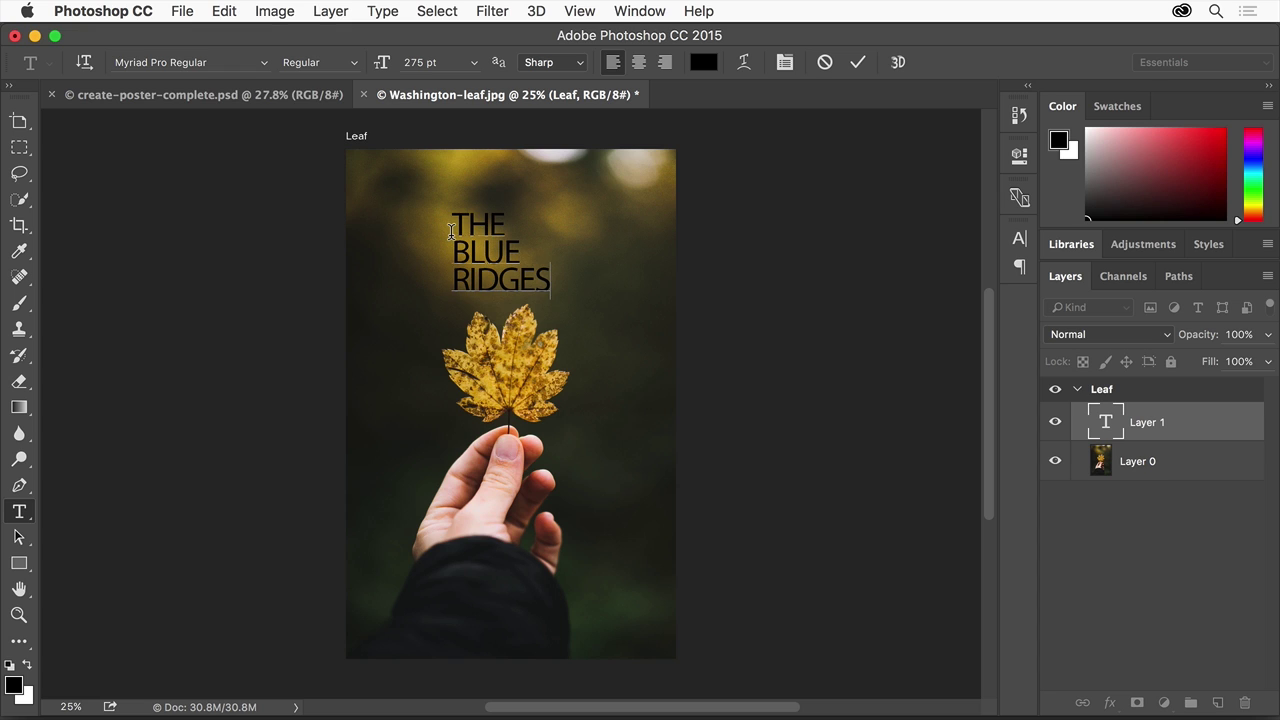
key(Return)
text(TOUR)
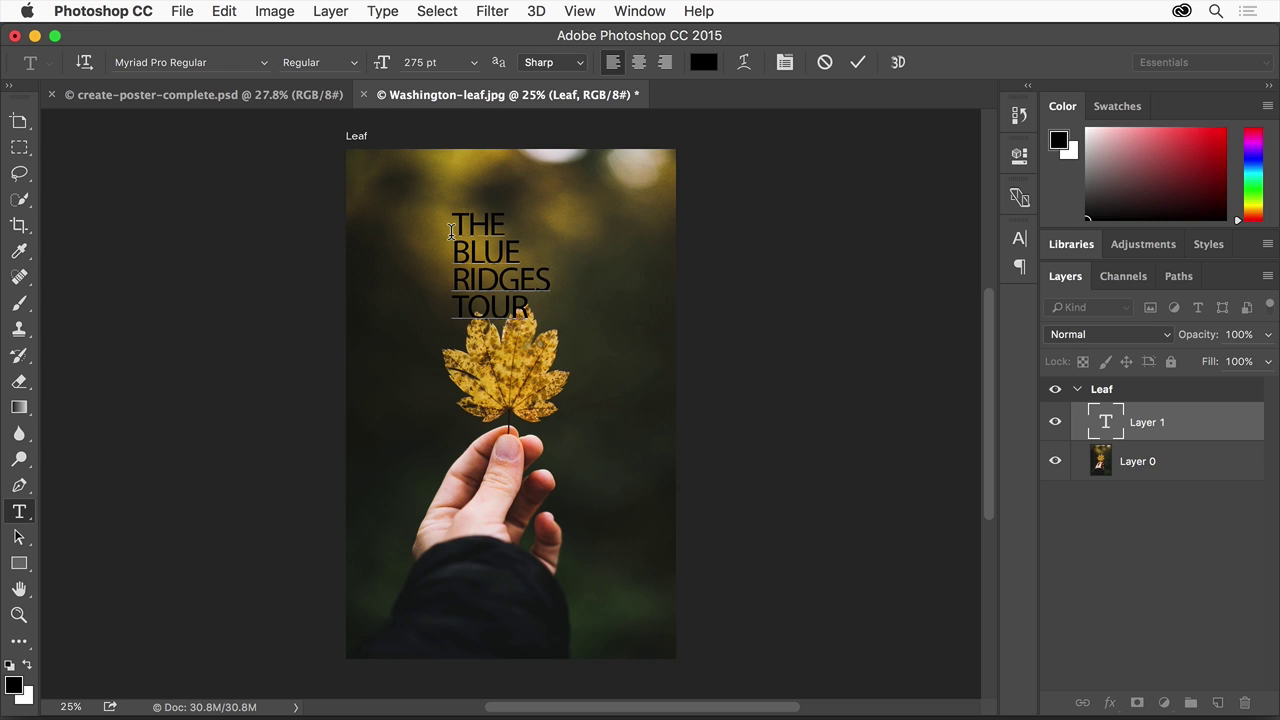
Step: Center-align the title, set it in Lato Heavy with a peach swatch, and commit it
drag(454, 212, 520, 337)
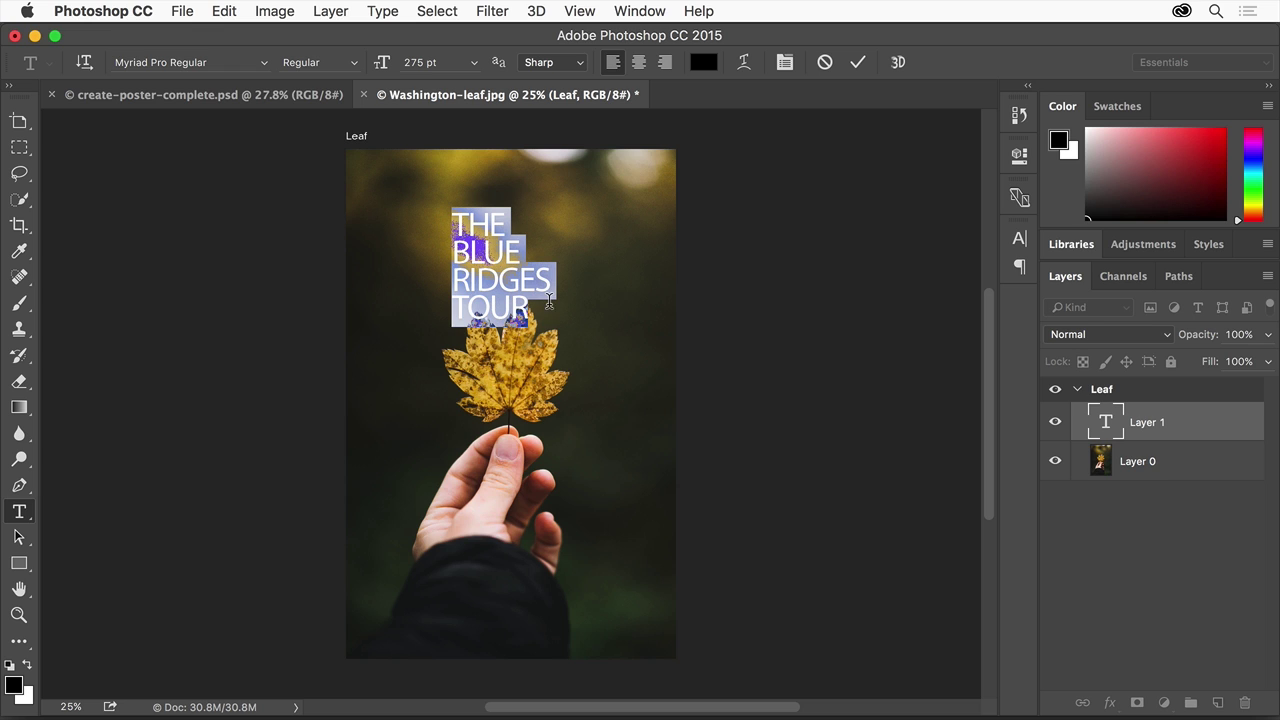
click(639, 63)
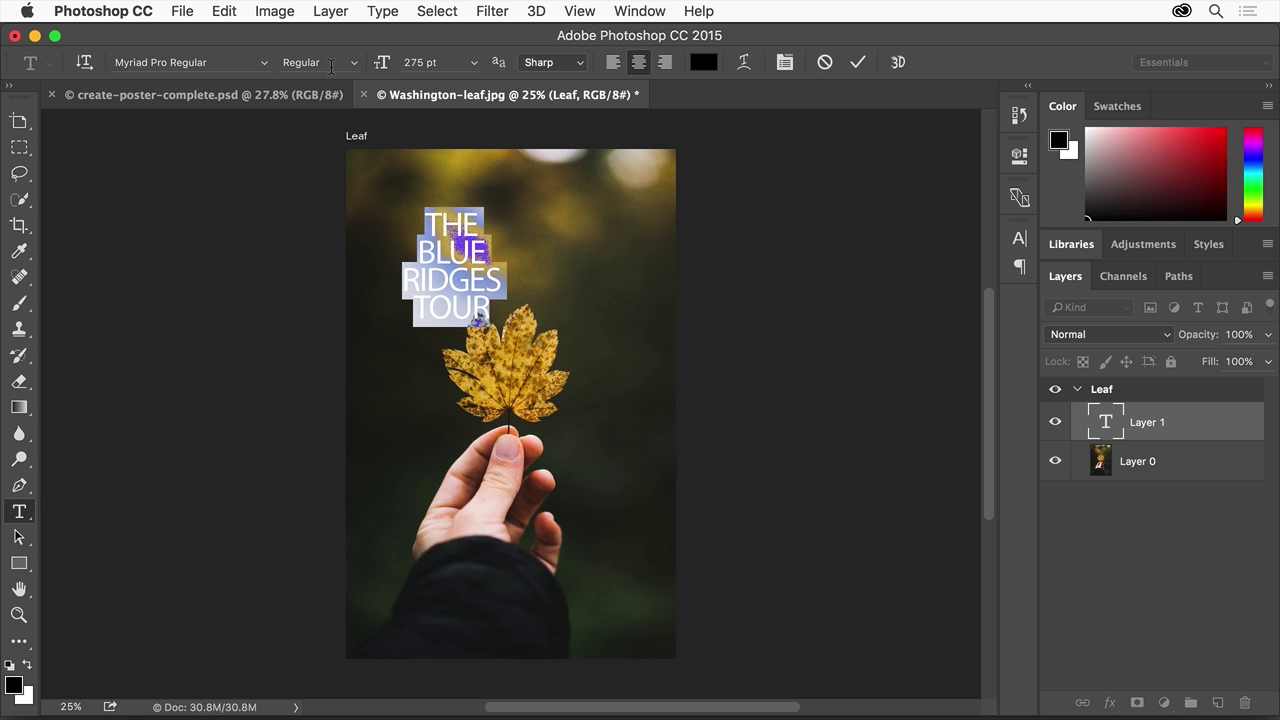
click(260, 63)
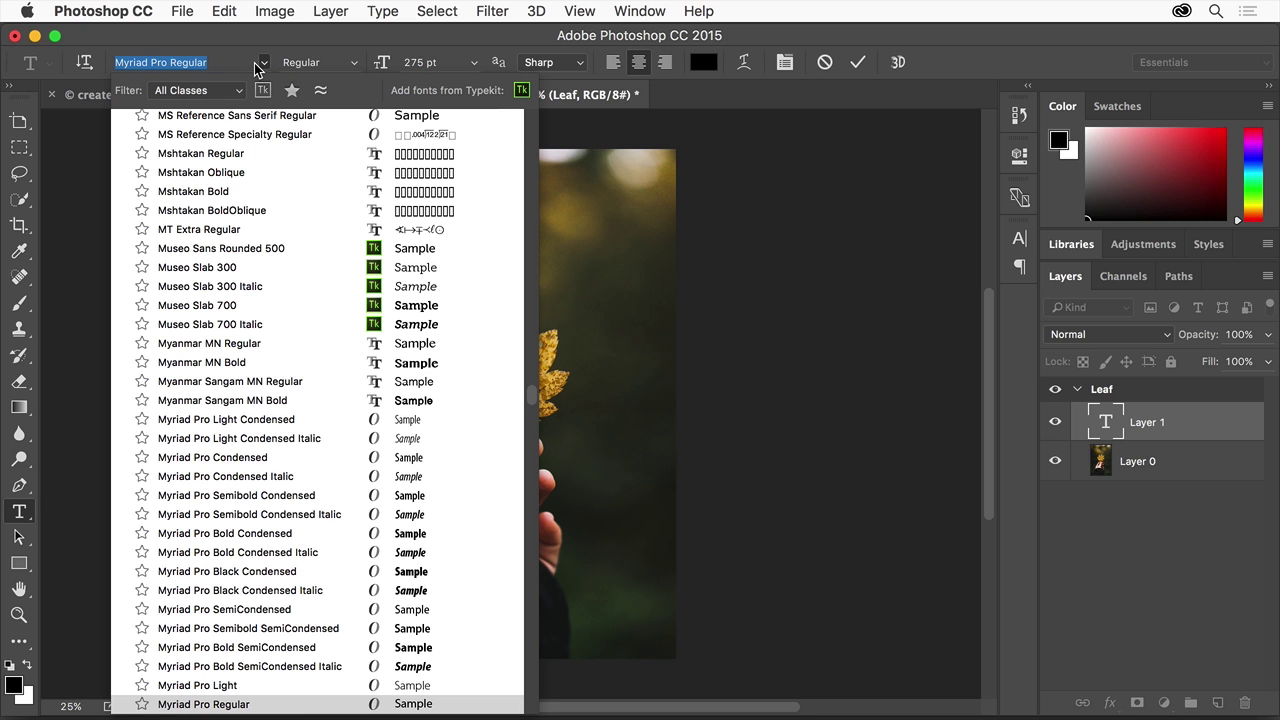
text(lato)
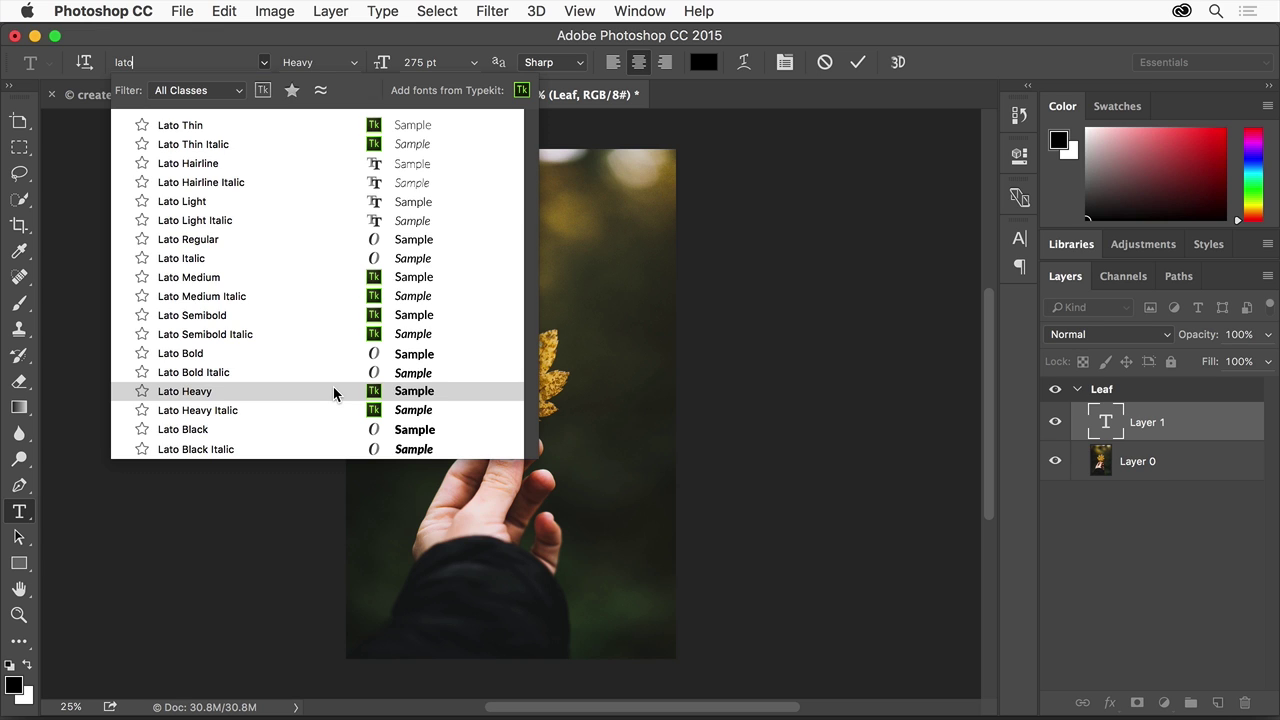
click(334, 392)
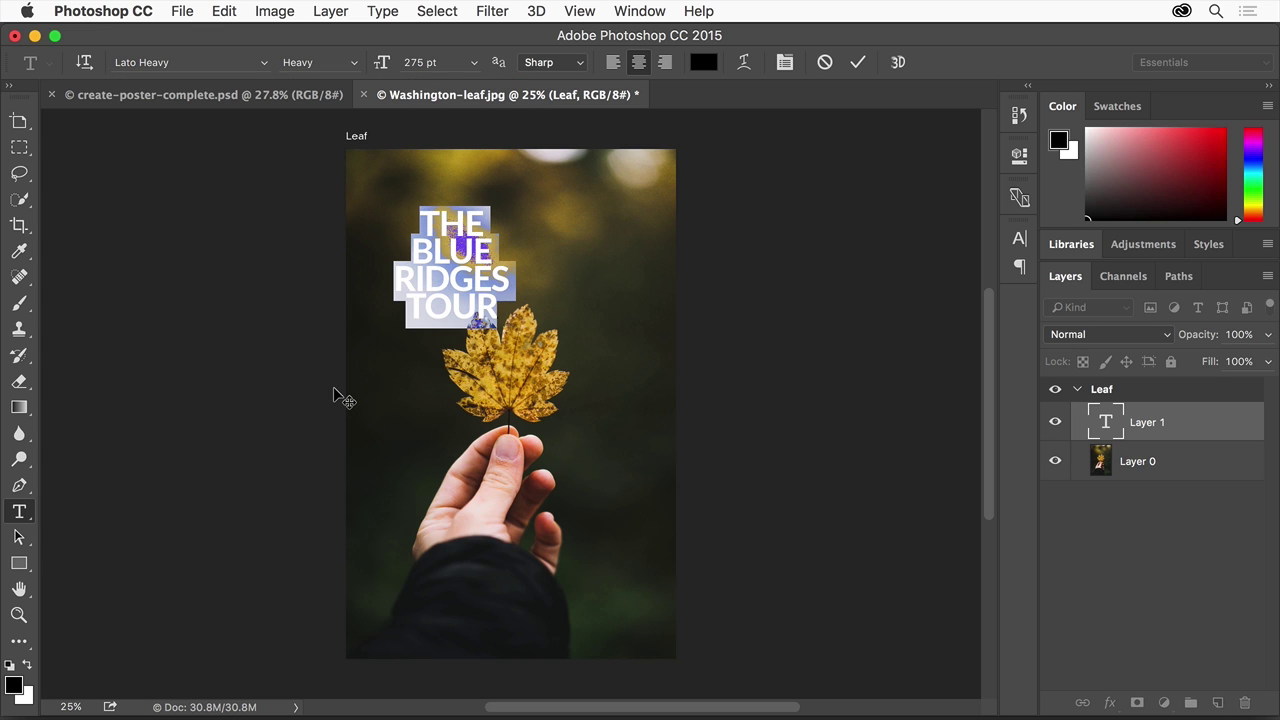
click(1127, 107)
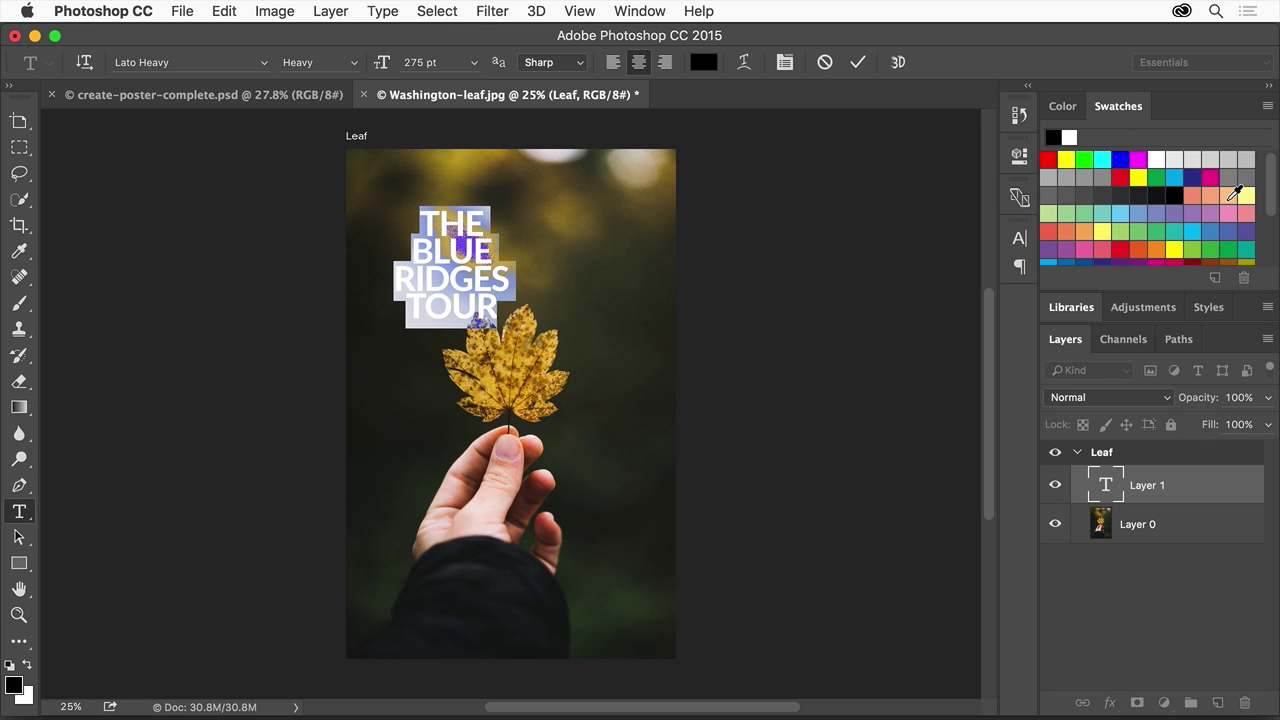
click(1231, 198)
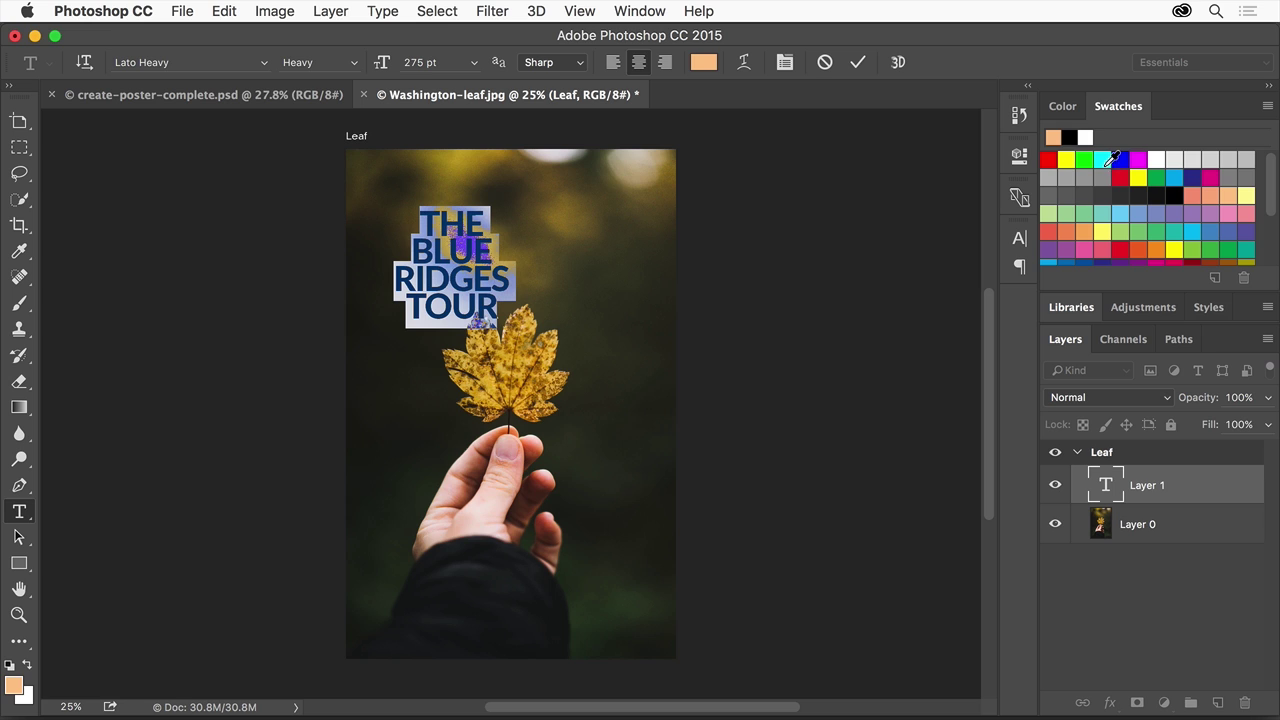
click(857, 63)
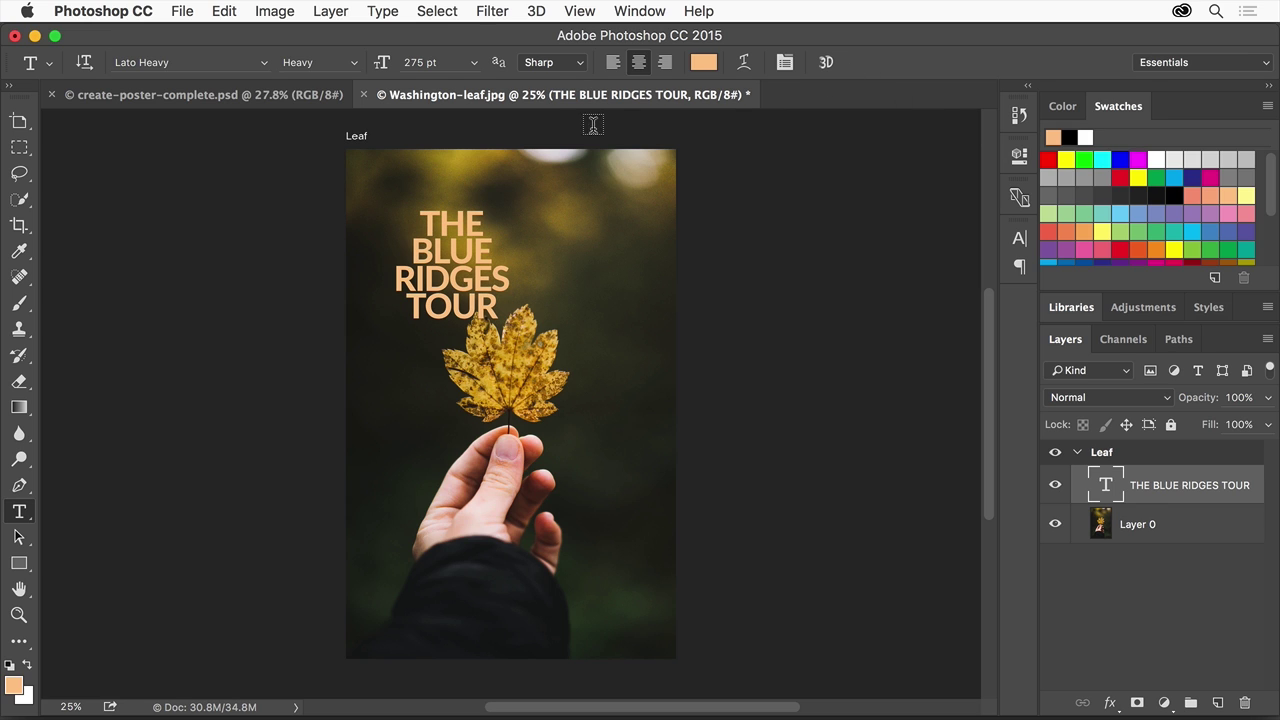
drag(18, 121, 60, 124)
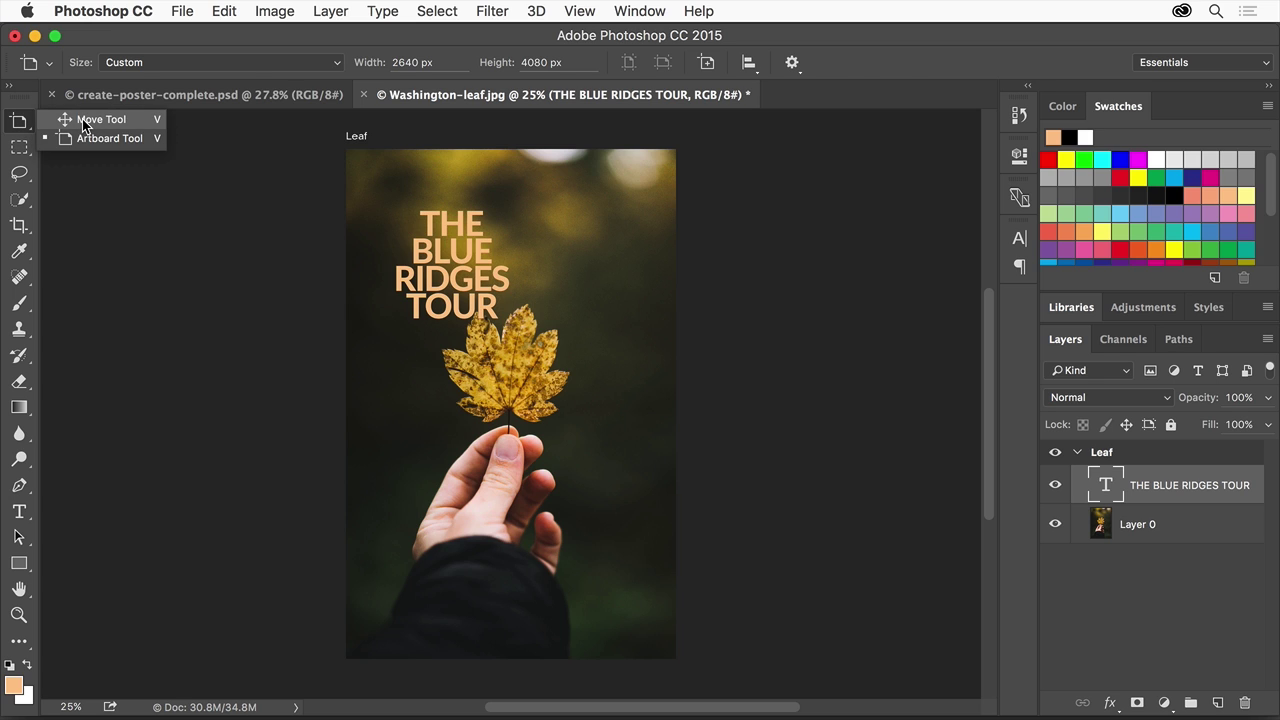
Step: Move the title up and centre it horizontally near the Leaf artboard's top
click(83, 122)
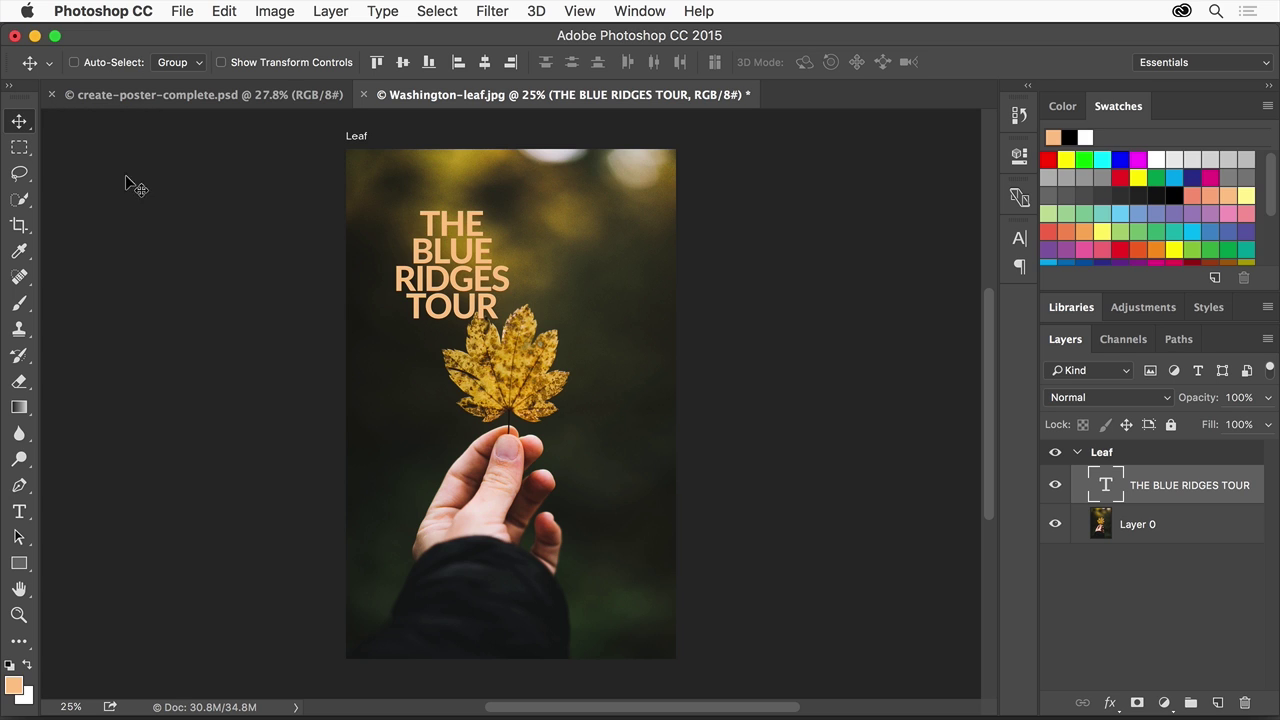
drag(421, 268, 476, 238)
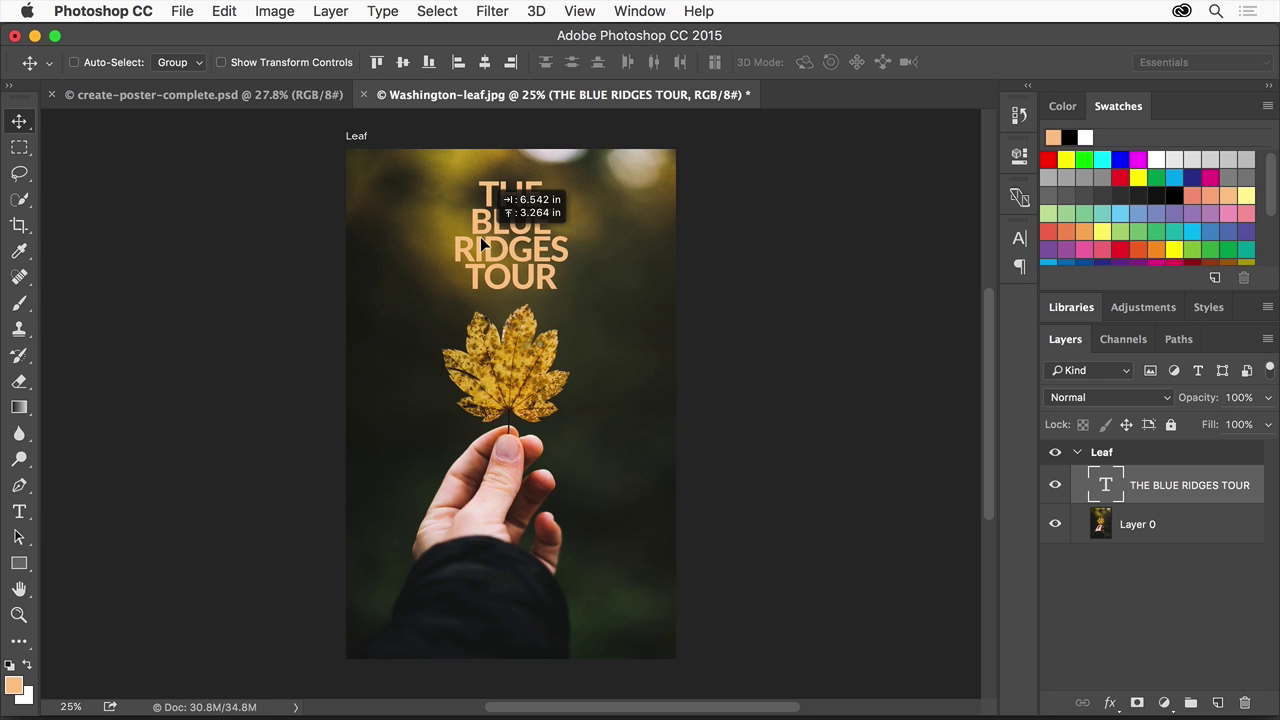
drag(477, 243, 481, 240)
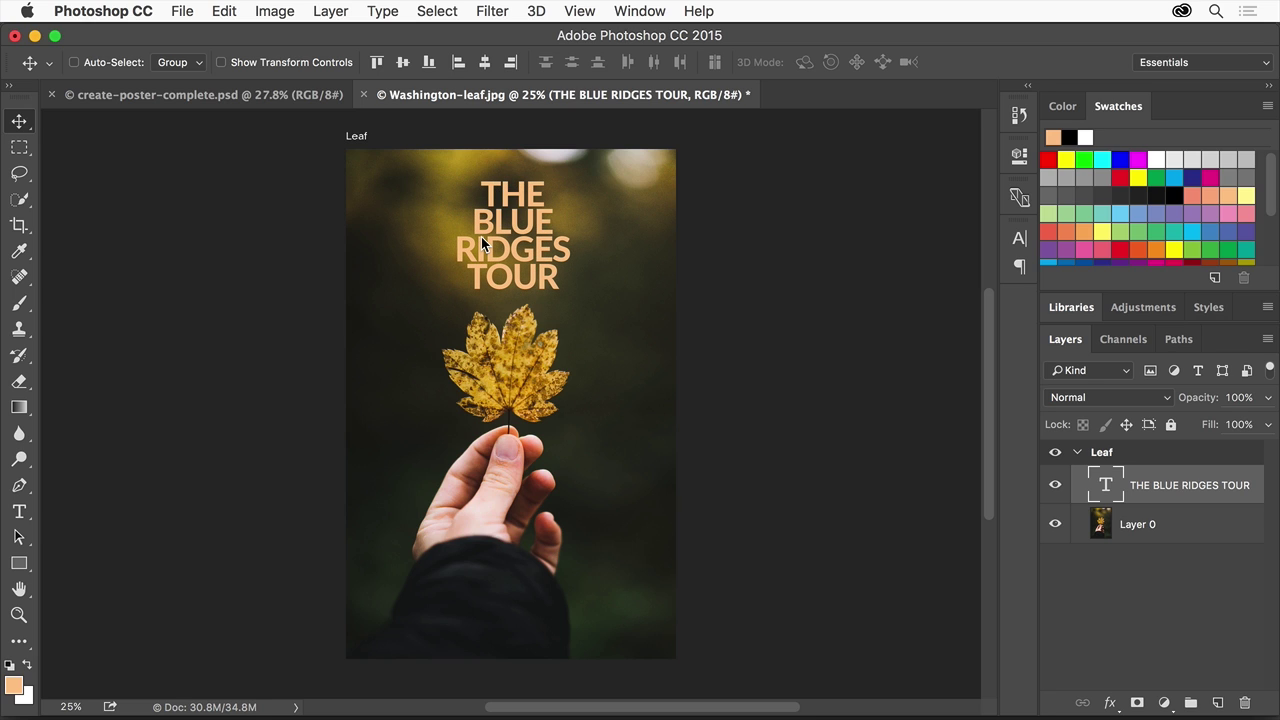
Step: Duplicate the Leaf artboard as River and fit both artboards on screen
click(359, 134)
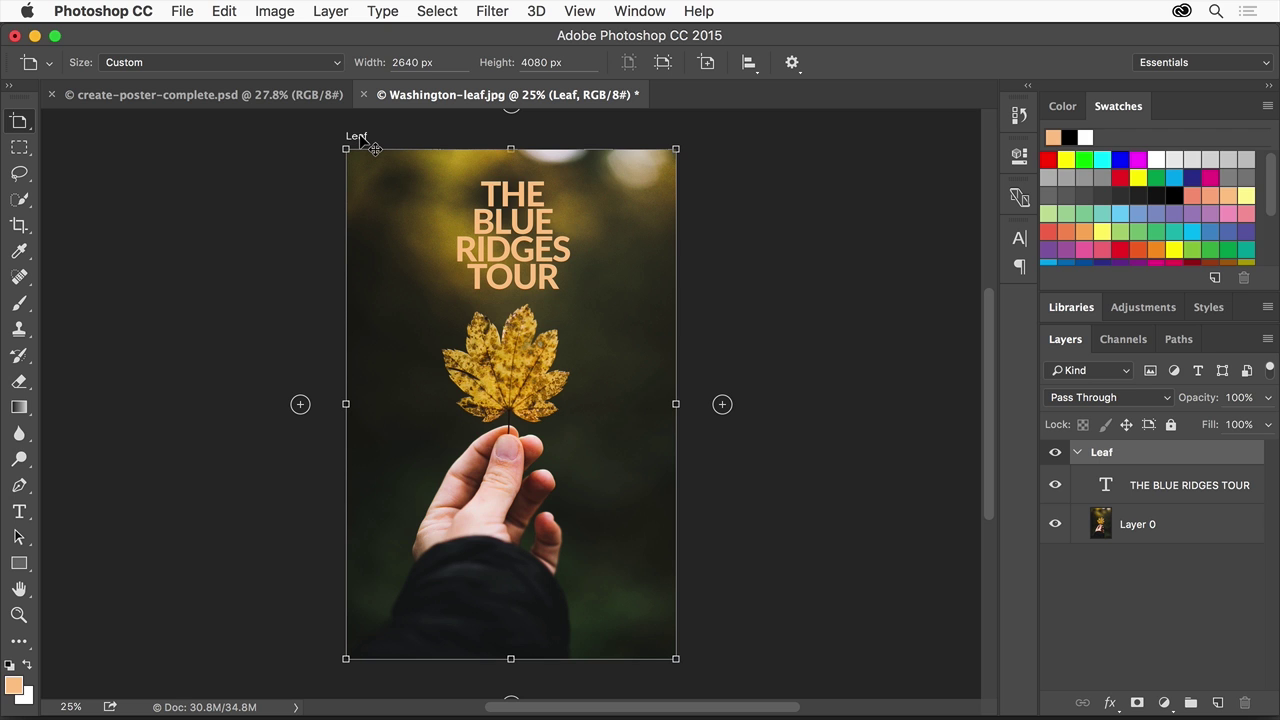
click(331, 11)
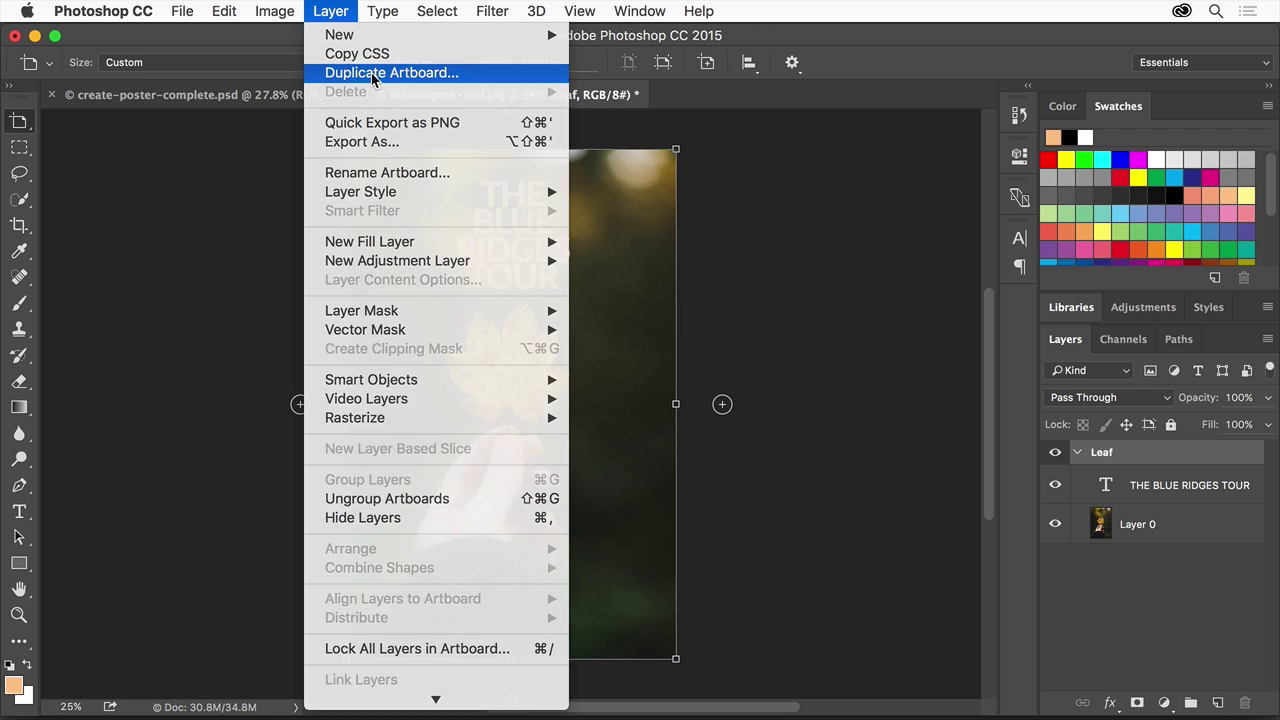
click(372, 75)
text(River)
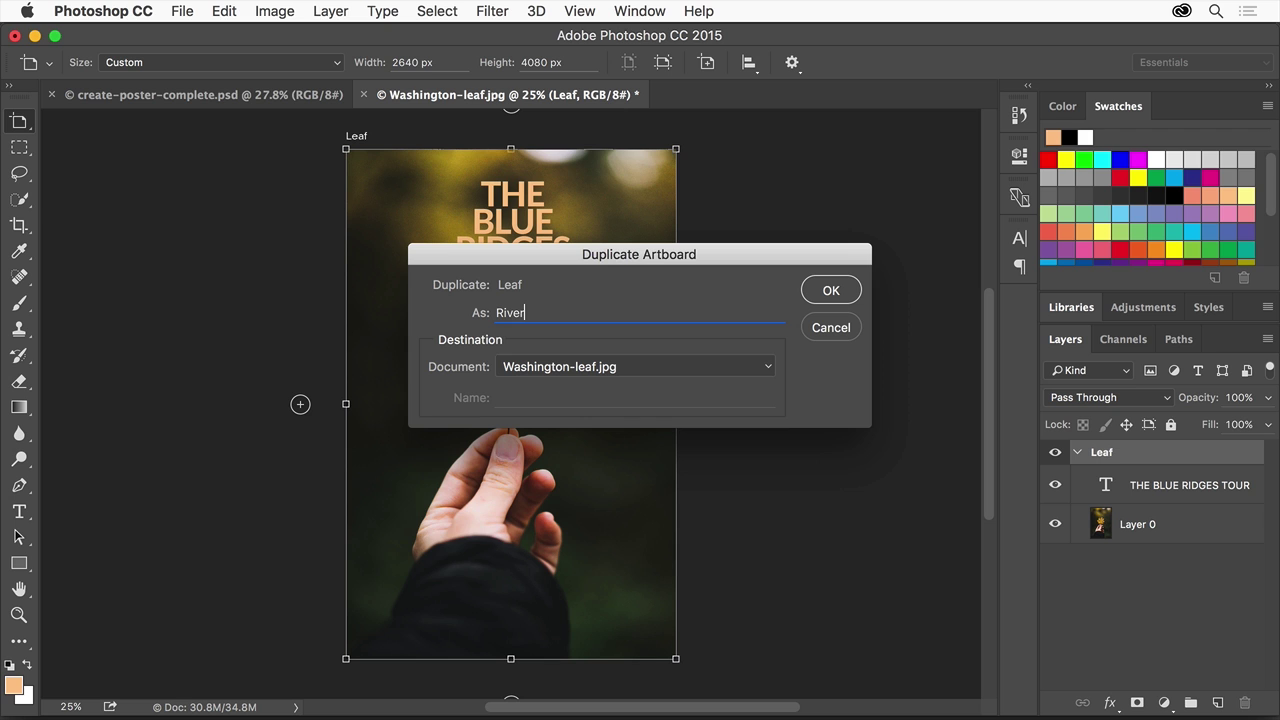
click(836, 298)
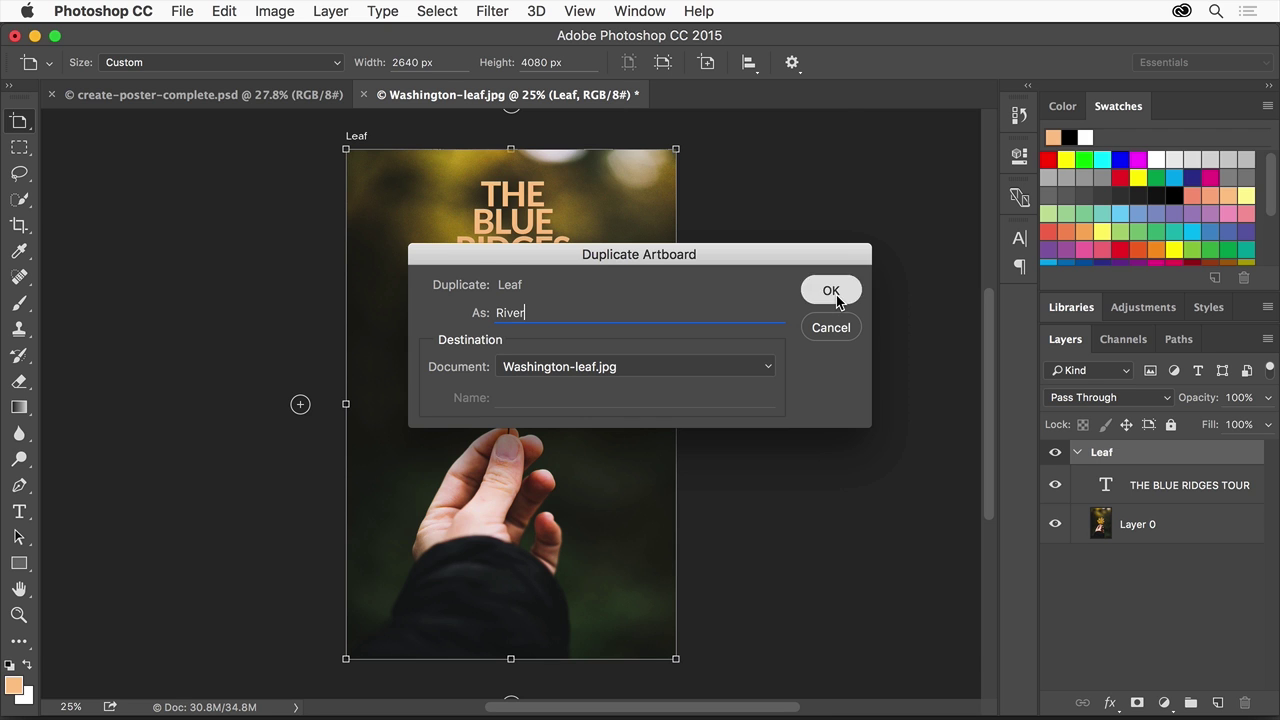
click(578, 11)
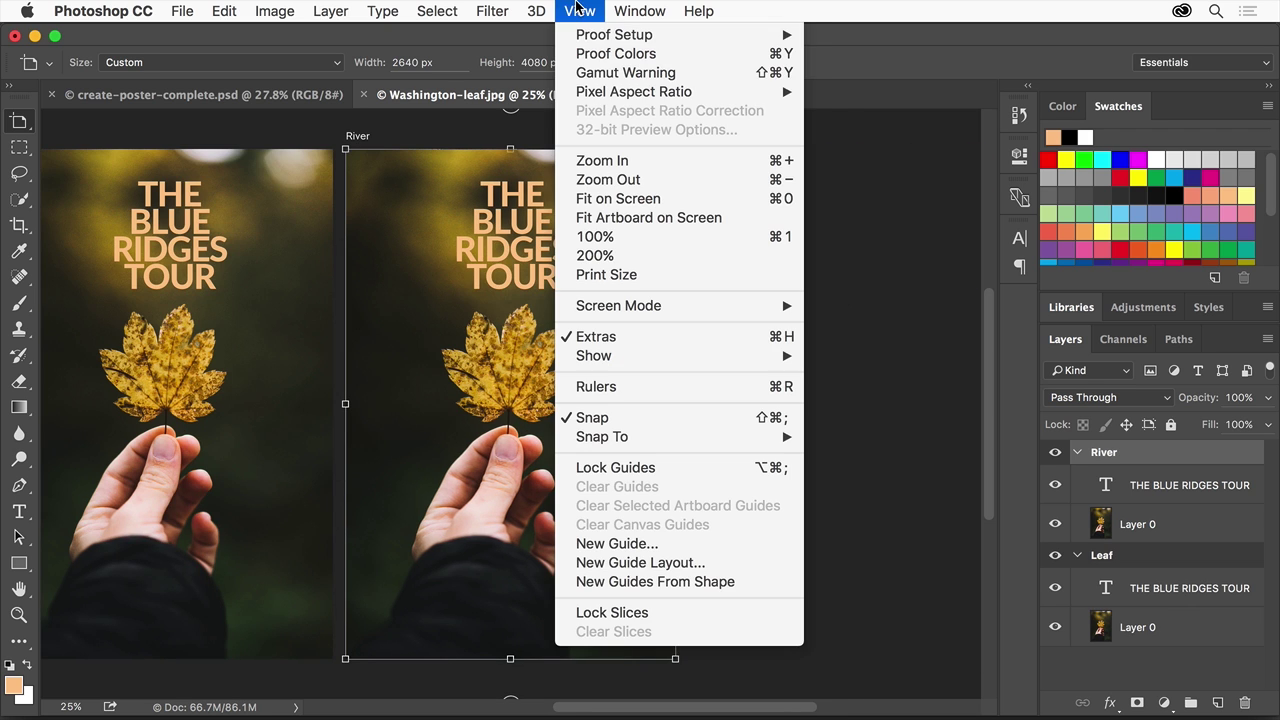
click(640, 202)
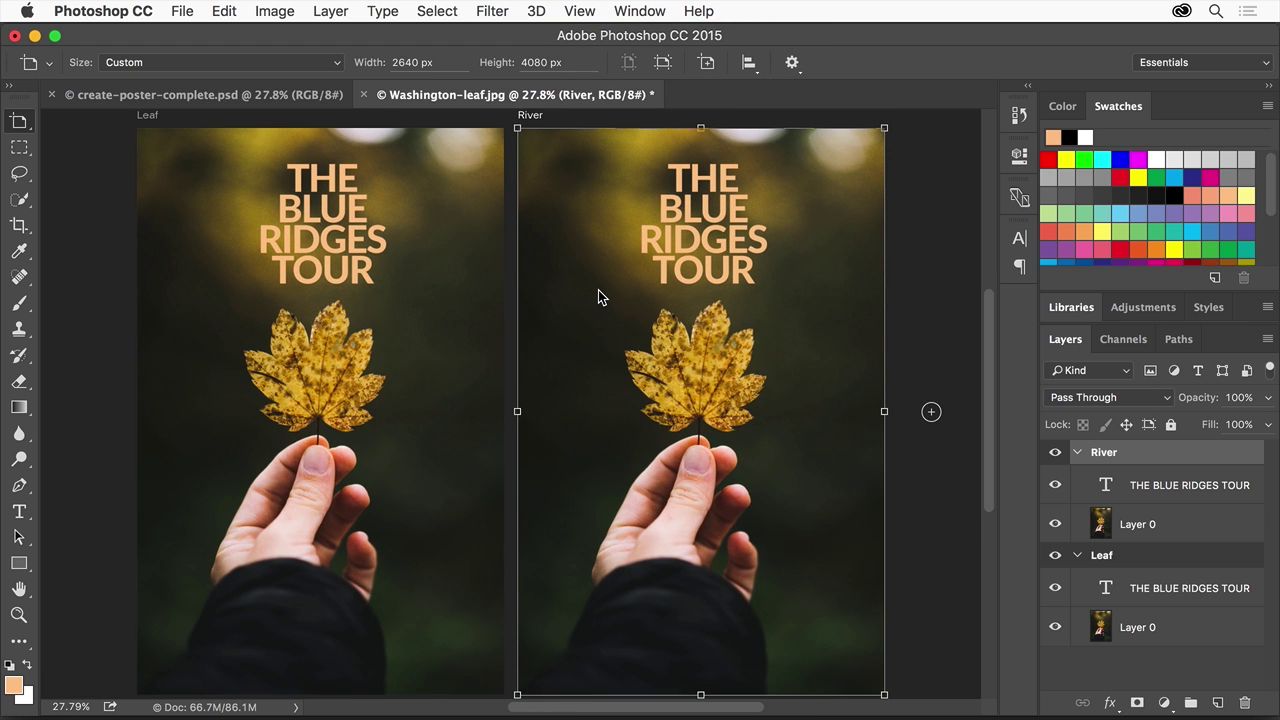
Step: Delete the leaf photo layer (Layer 0) from the River artboard
click(1209, 532)
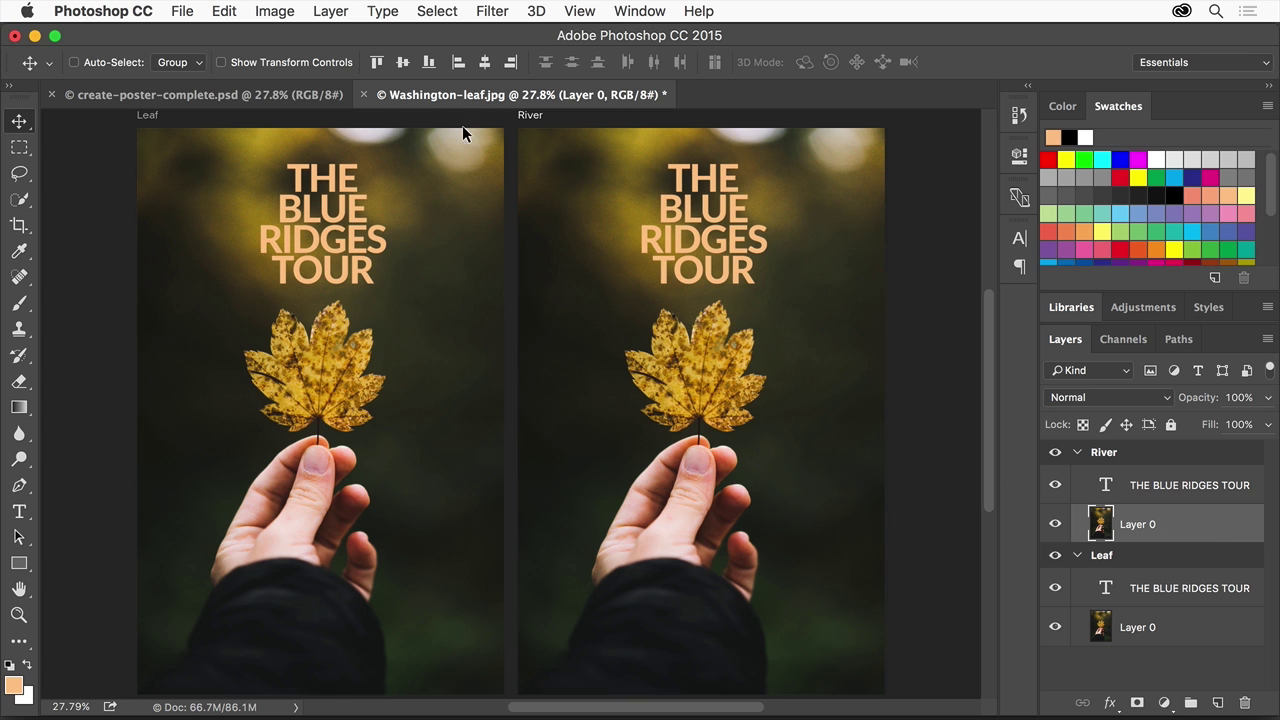
click(330, 11)
mouse_move(346, 92)
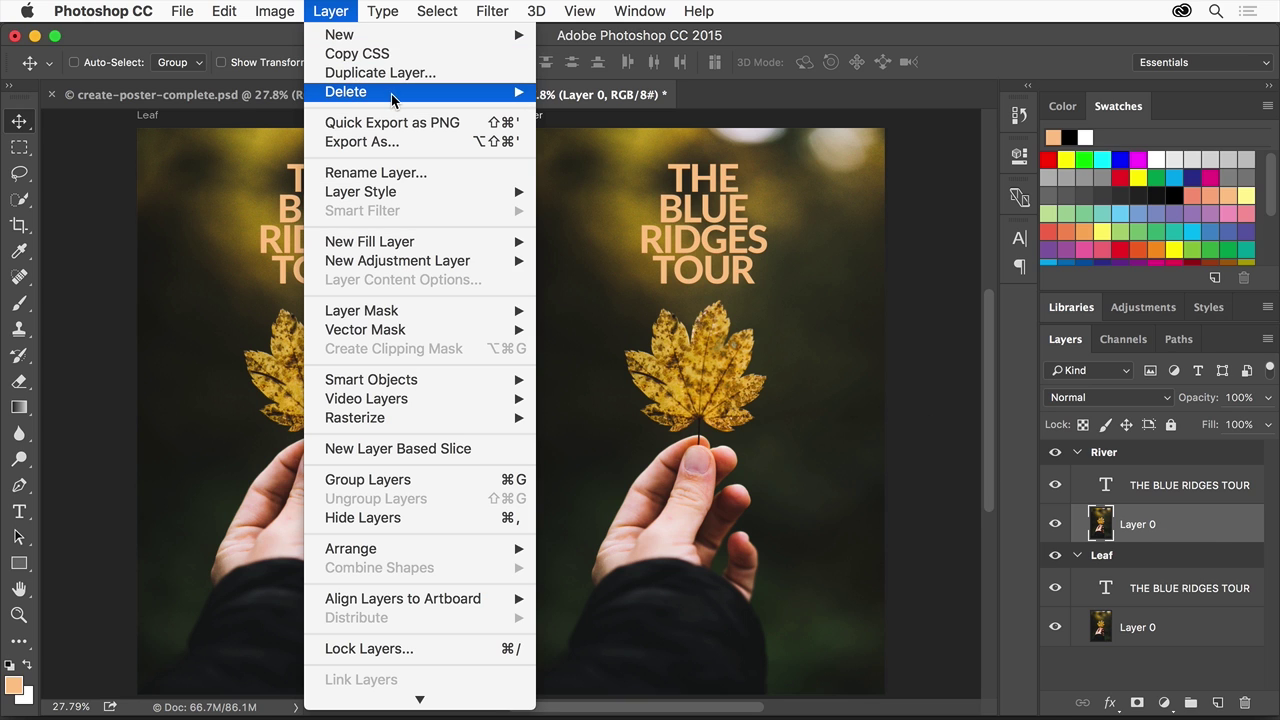
click(605, 91)
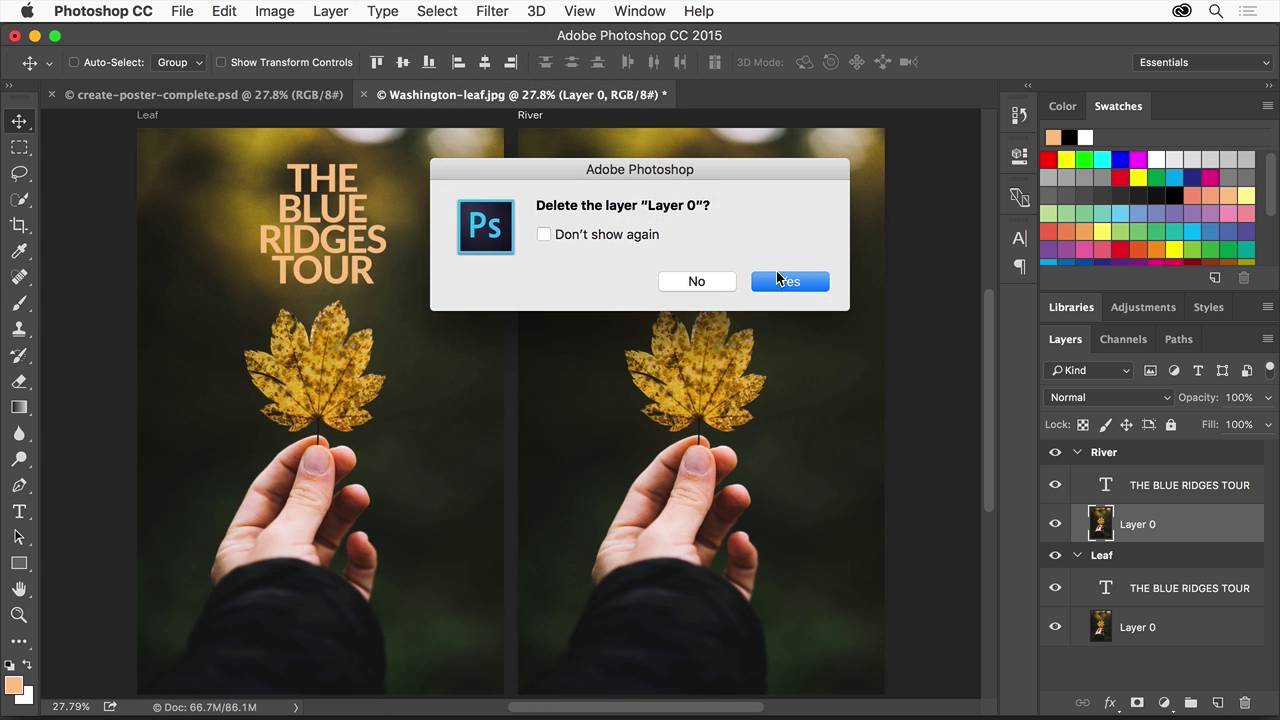
click(779, 278)
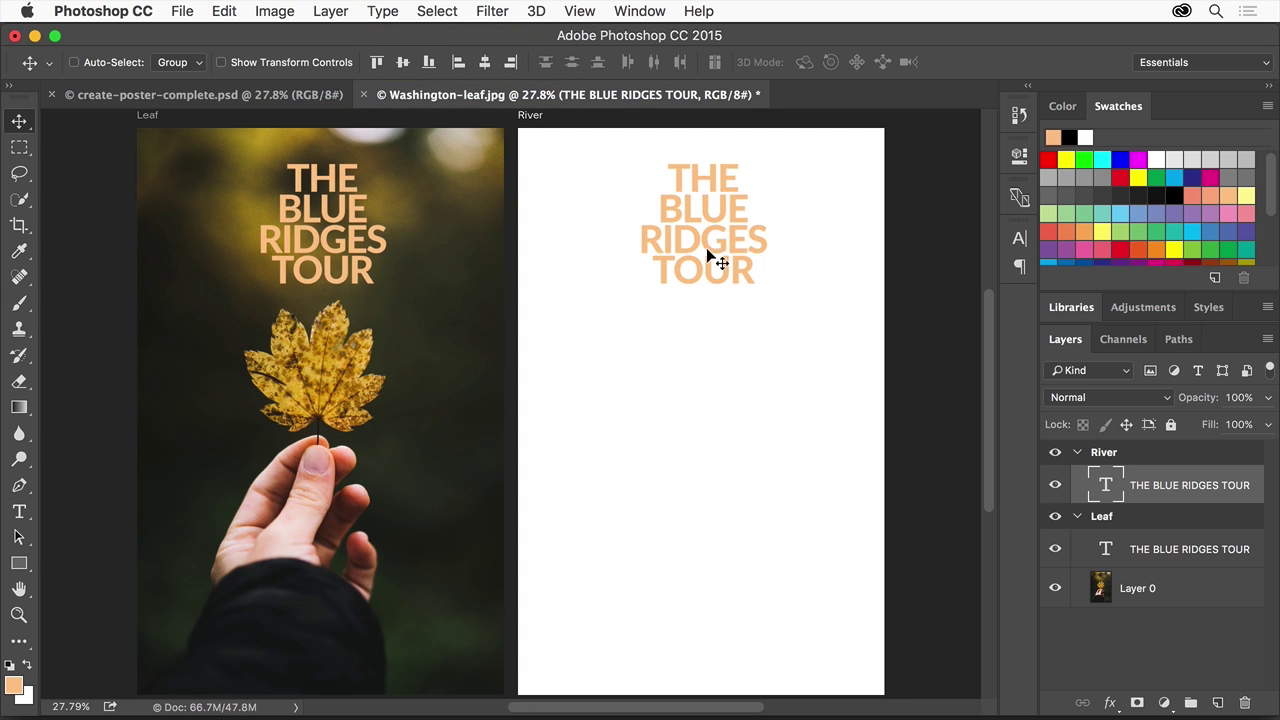
Step: Place Yosemite-river.jpg as an embedded layer in River at full size
click(182, 11)
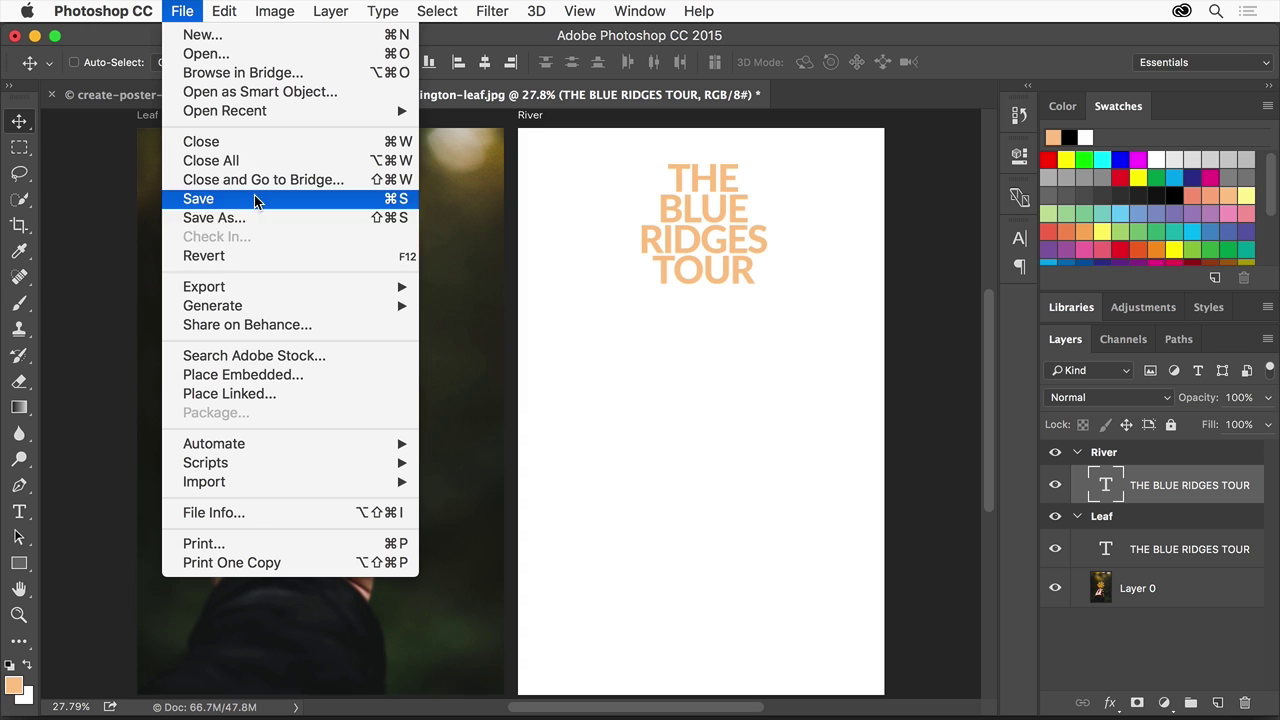
click(281, 376)
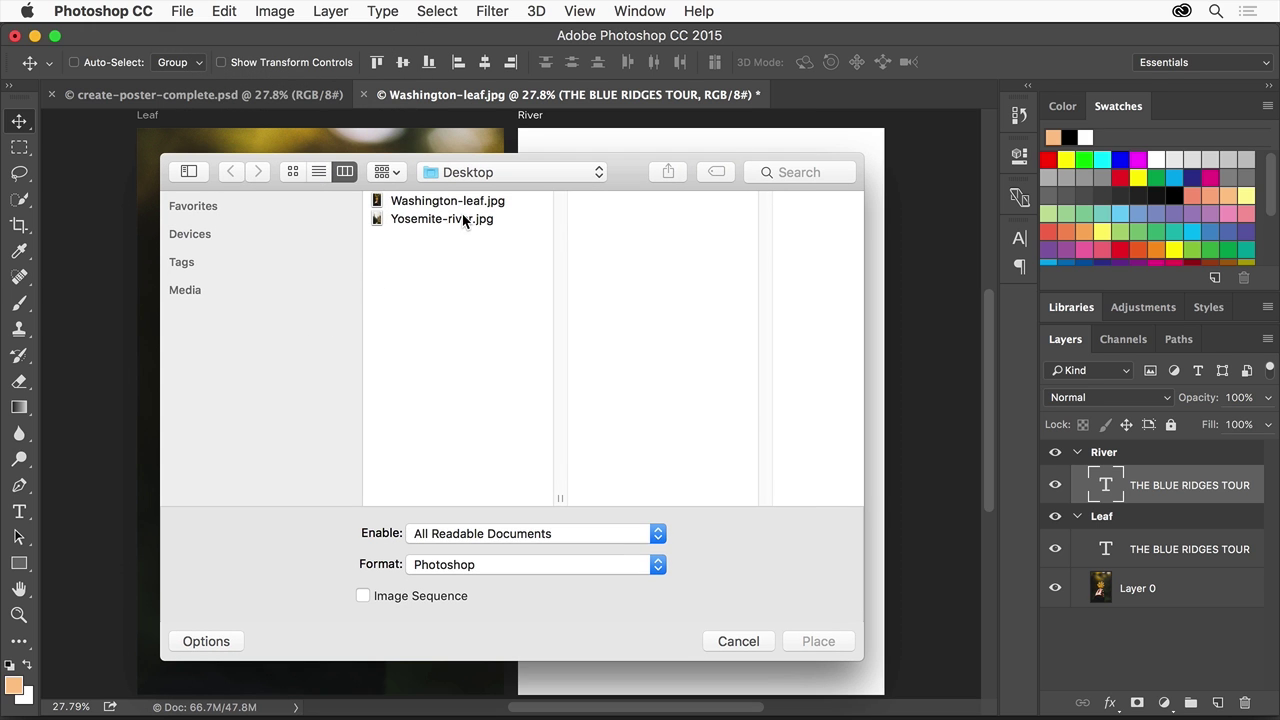
click(462, 218)
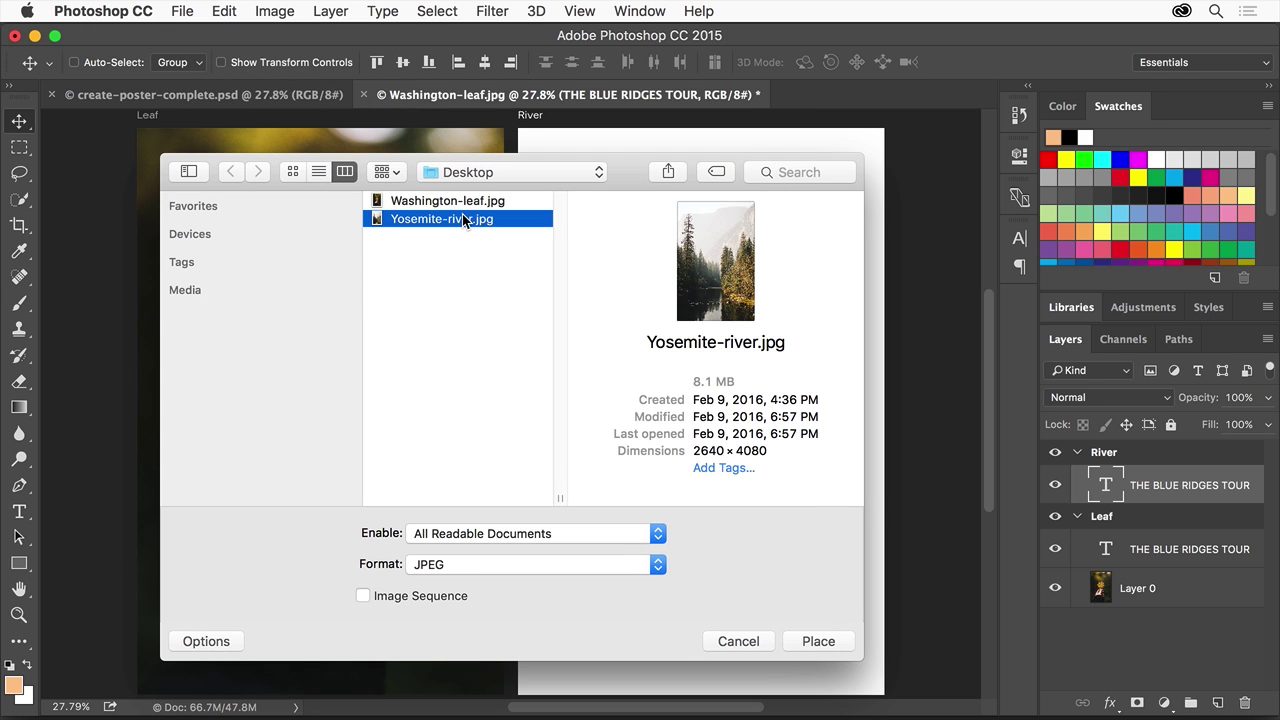
click(829, 640)
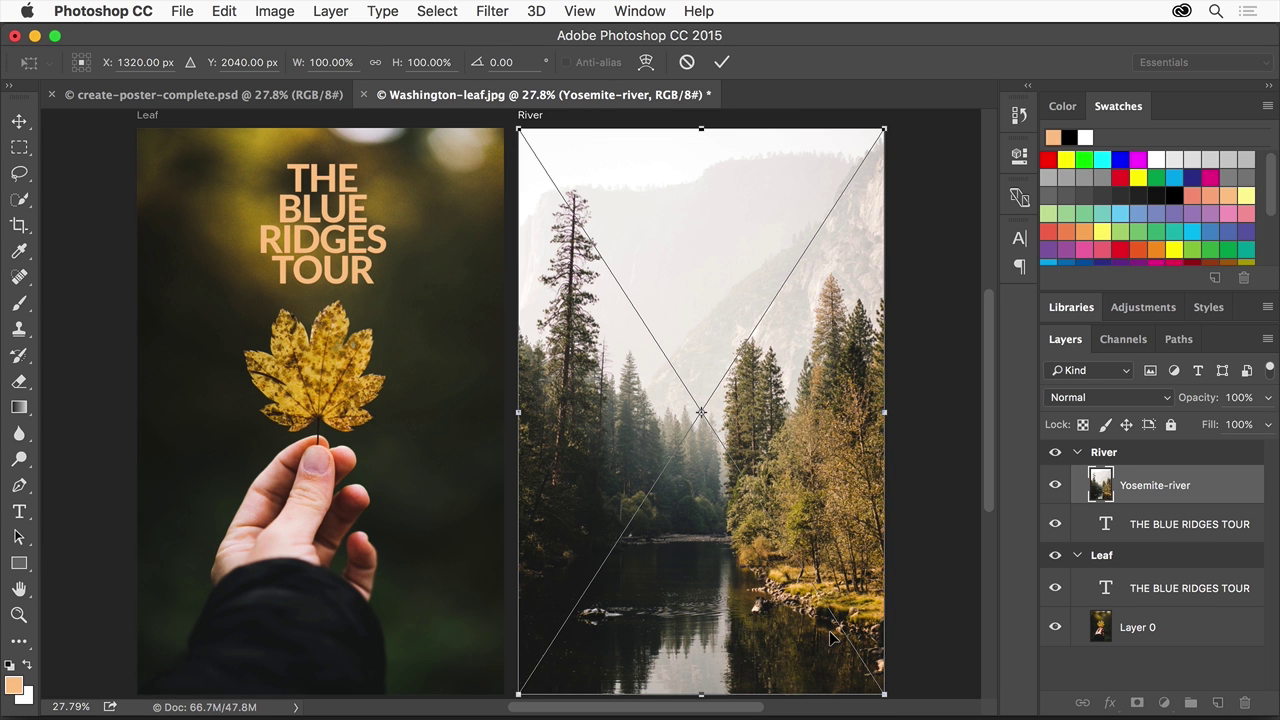
click(722, 62)
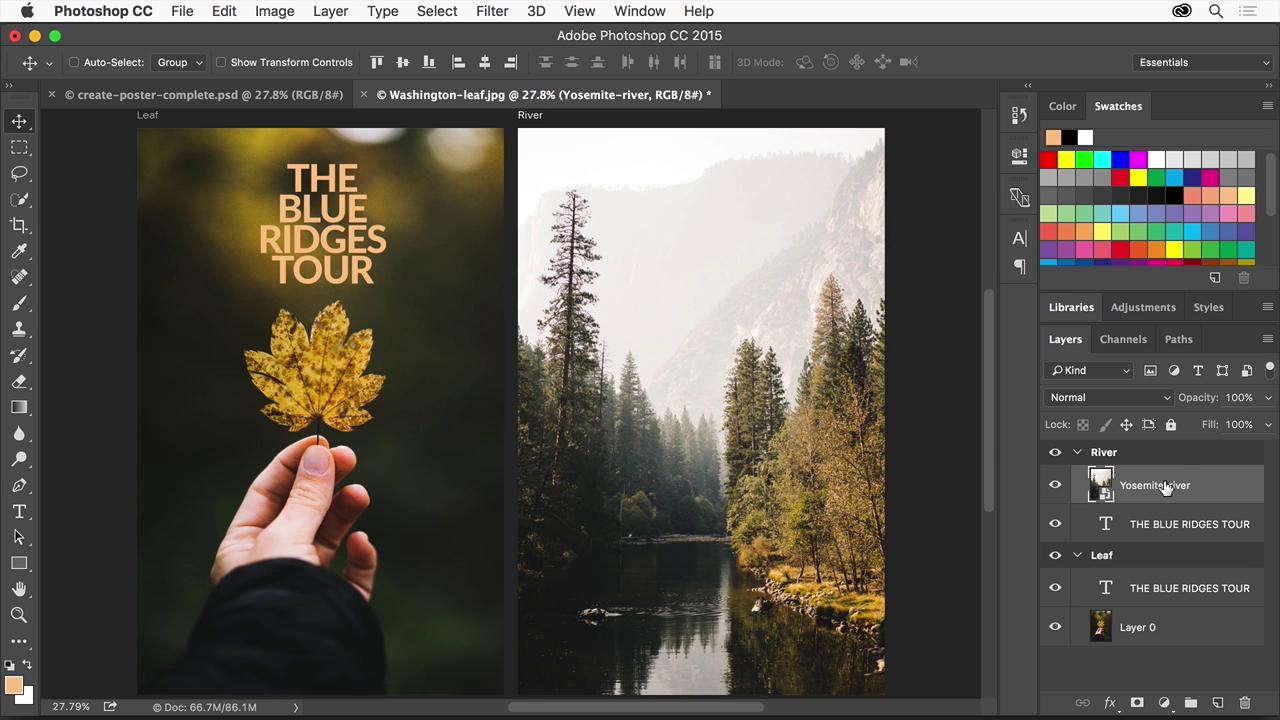
Step: Move the Yosemite-river layer below the THE BLUE RIDGES TOUR text layer
drag(1189, 486, 1185, 535)
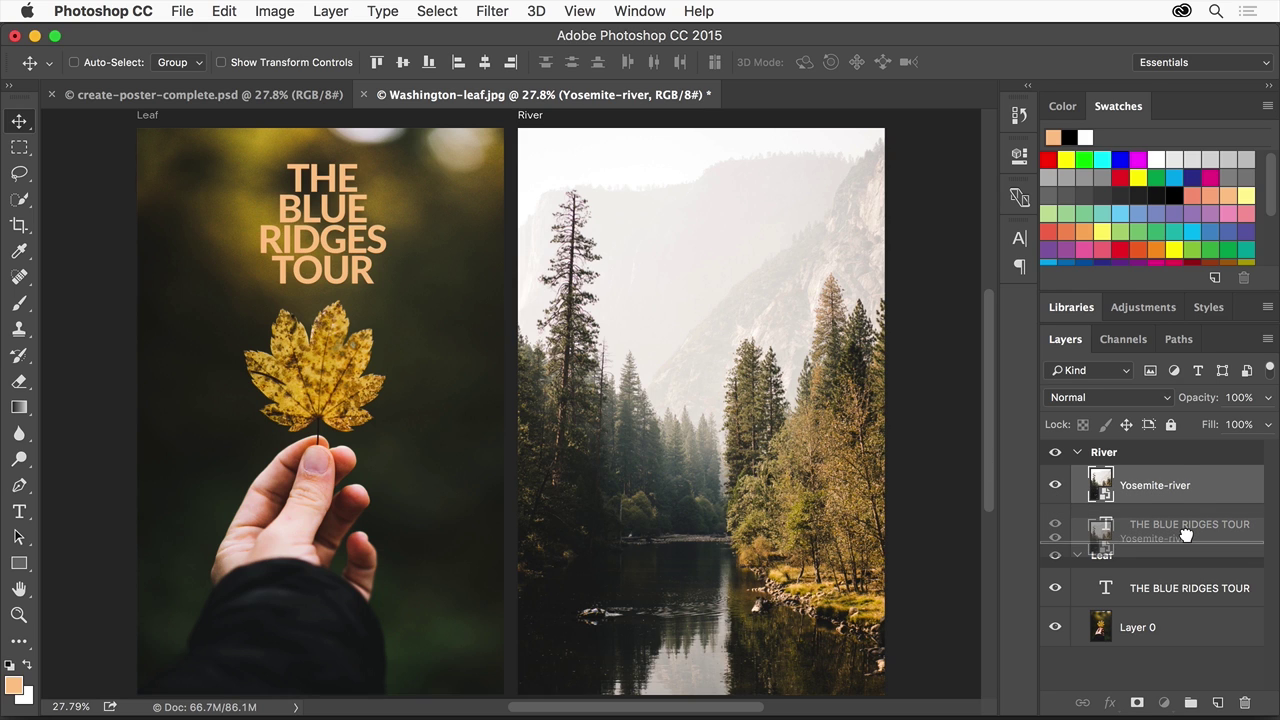
drag(1185, 535, 1185, 537)
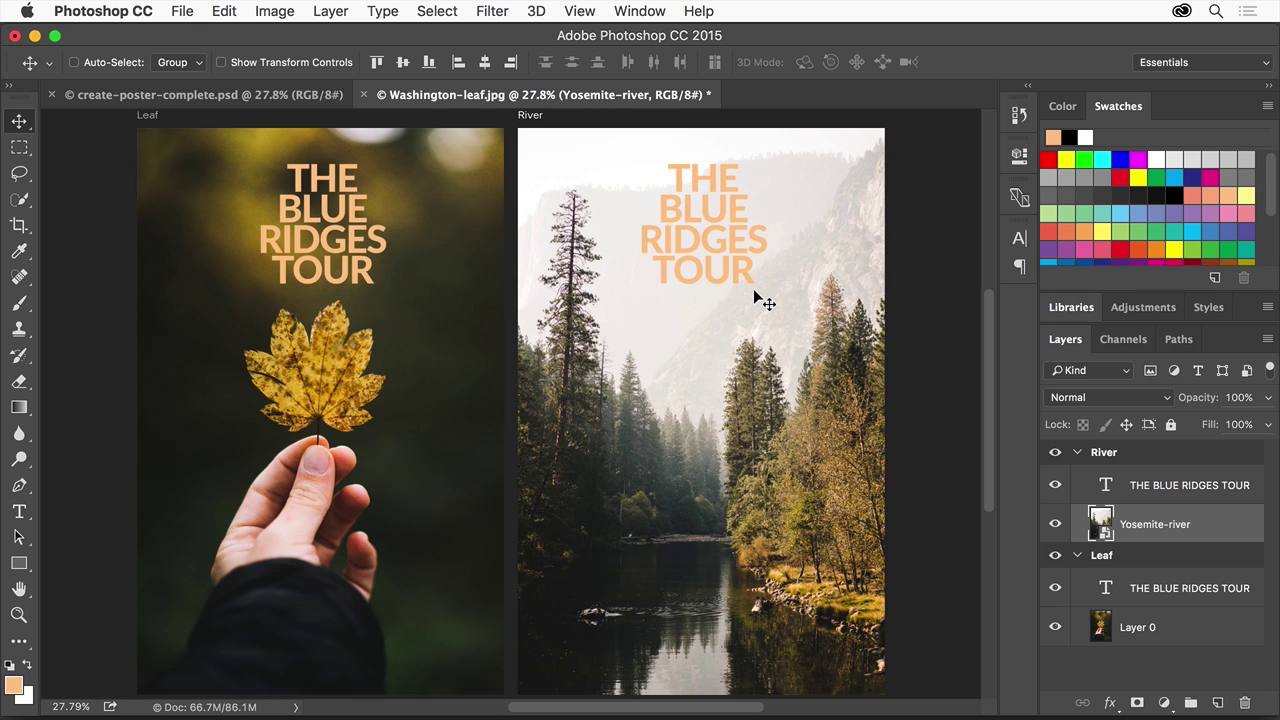
Step: Sample a dark tone from the river photo and save it to My Library as #2C2A1D
click(19, 251)
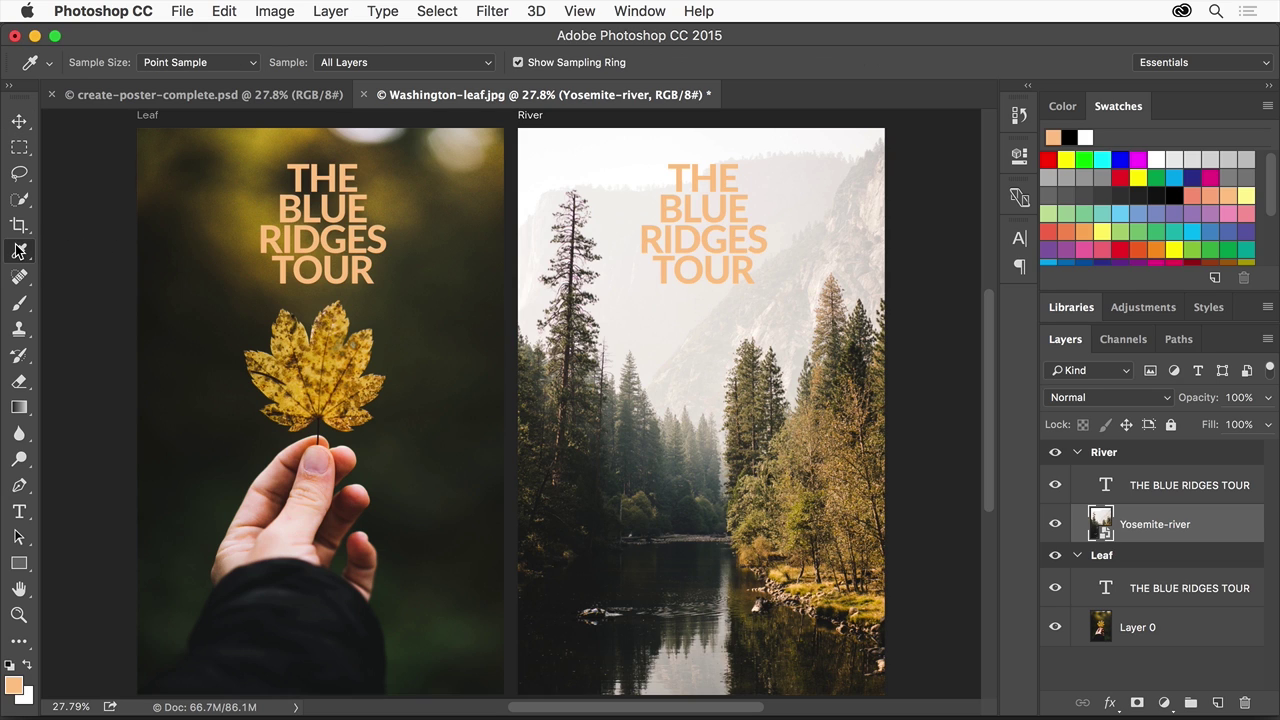
click(466, 300)
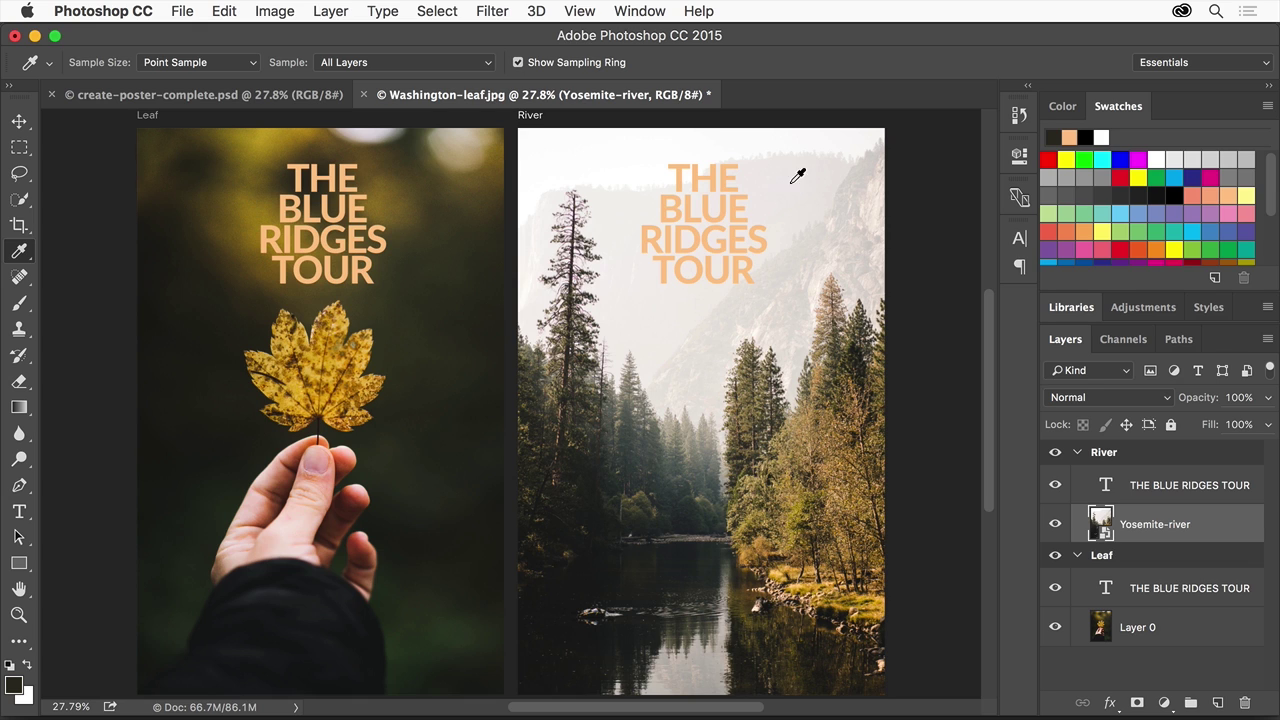
click(1112, 110)
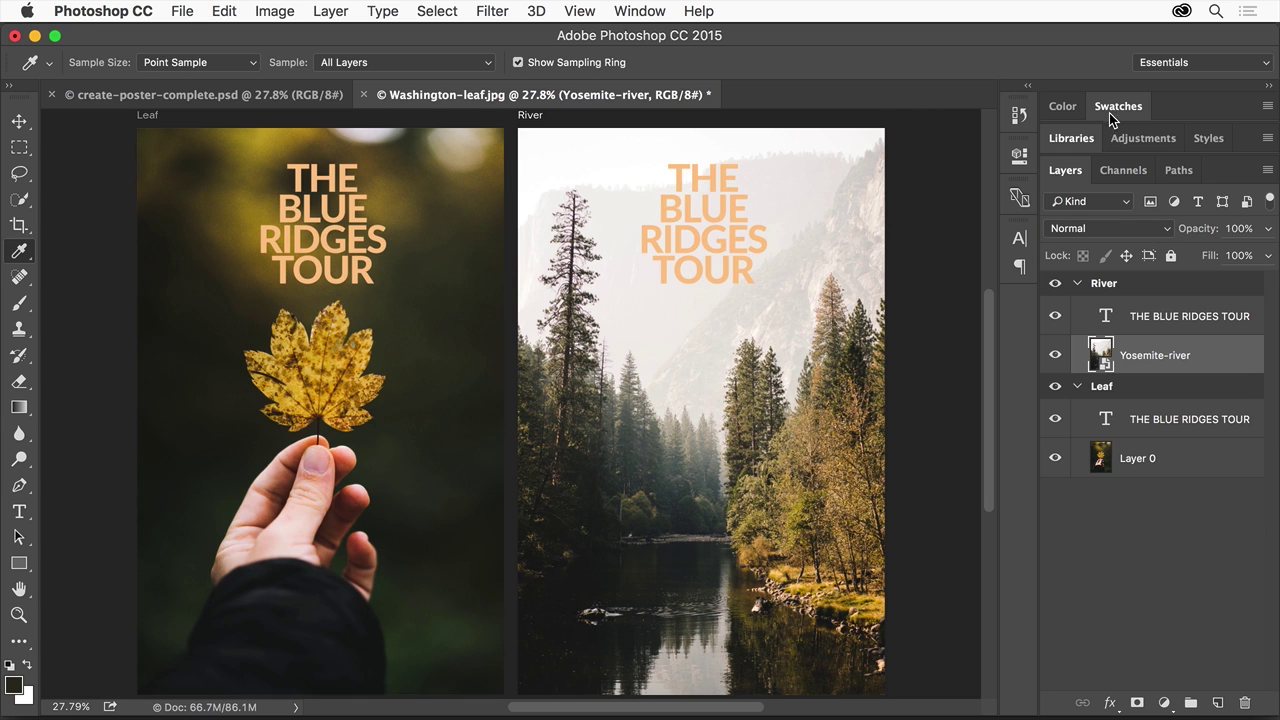
click(1071, 139)
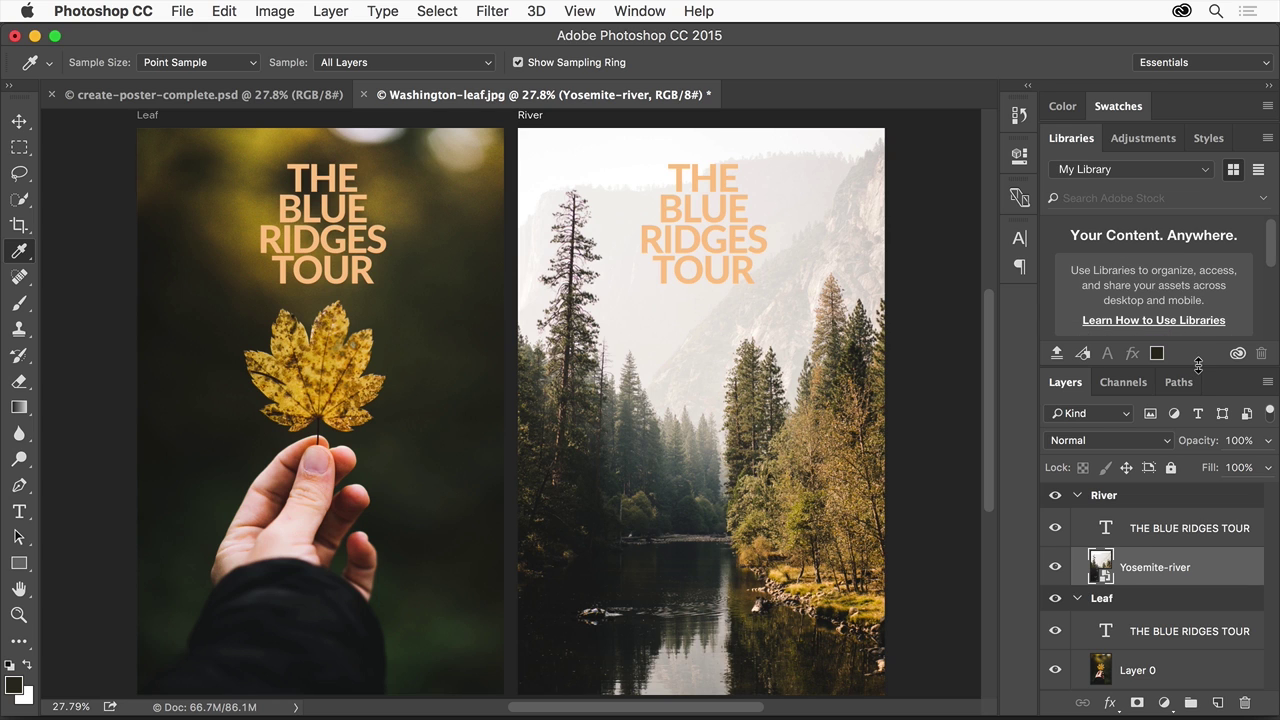
drag(1198, 365, 1198, 442)
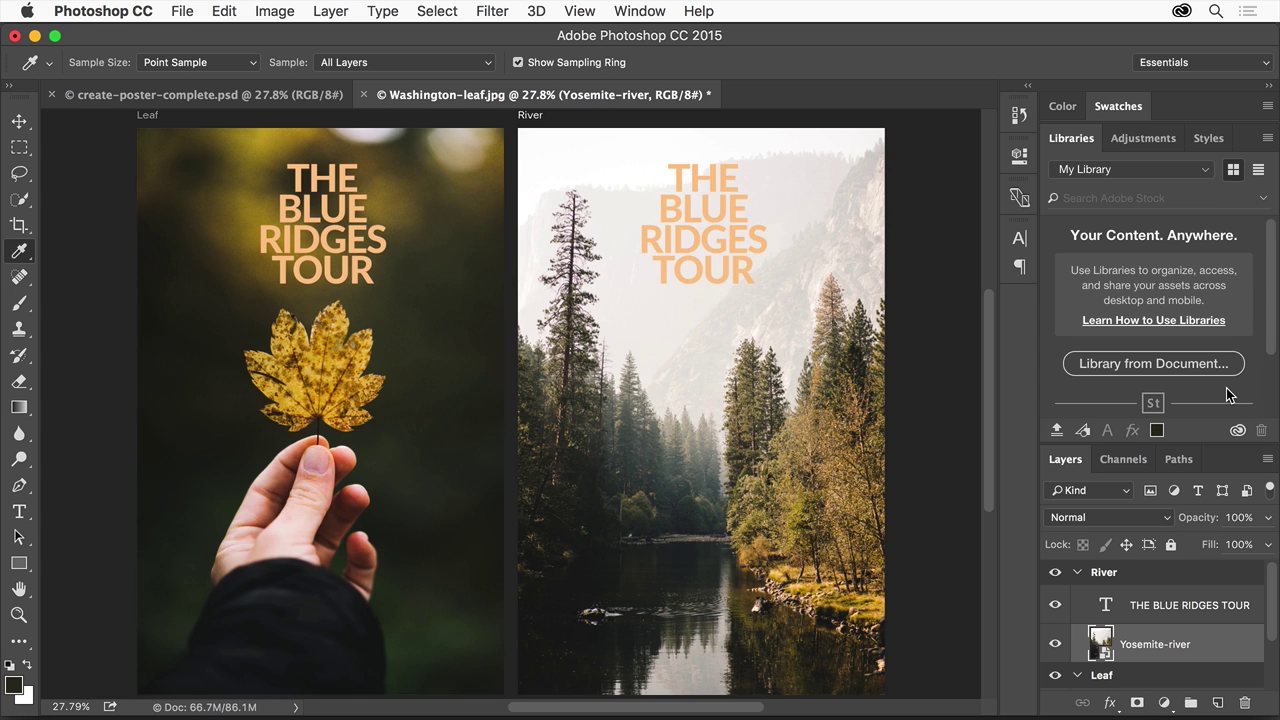
click(1157, 432)
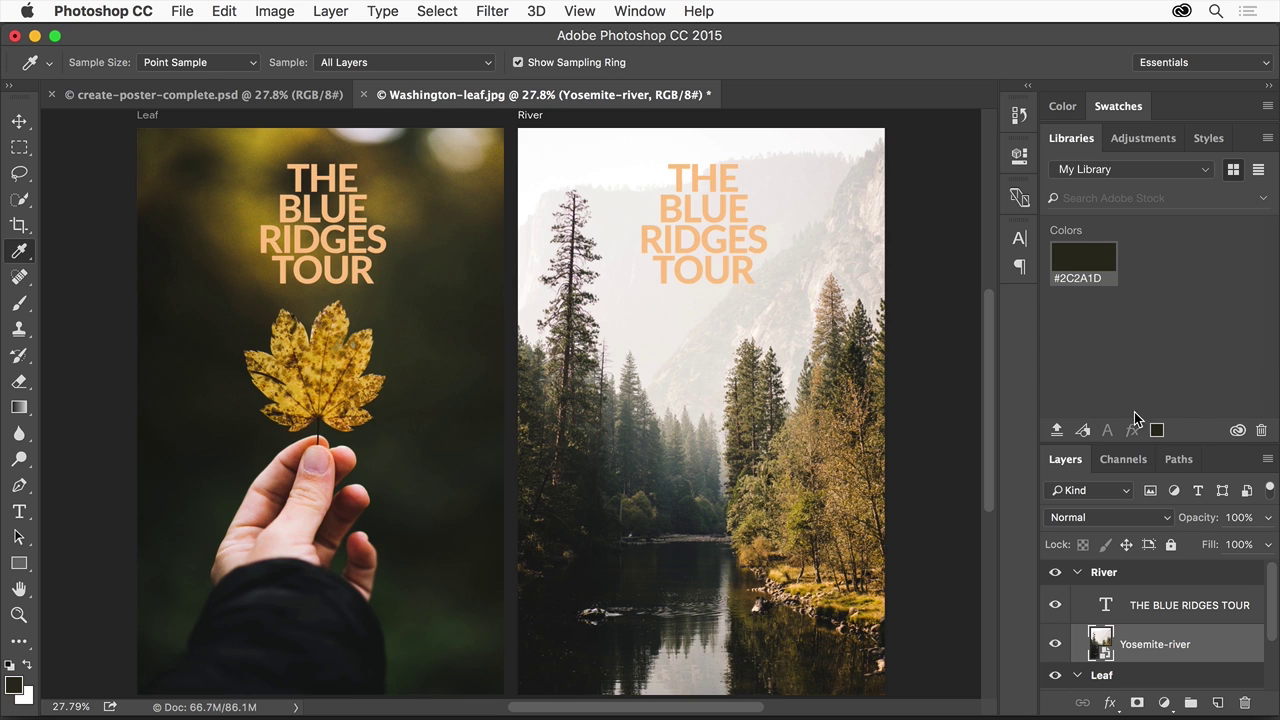
Step: Apply the #2C2A1D library swatch to the River title text layer
click(1171, 605)
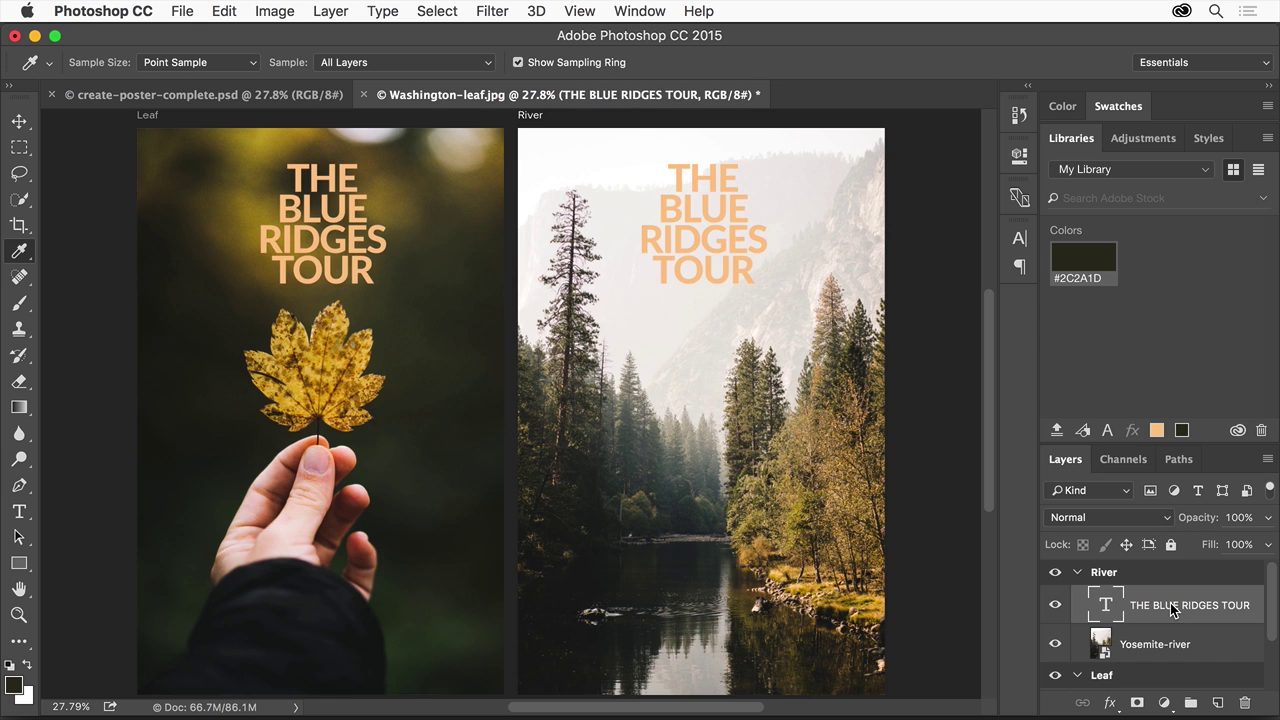
click(1102, 259)
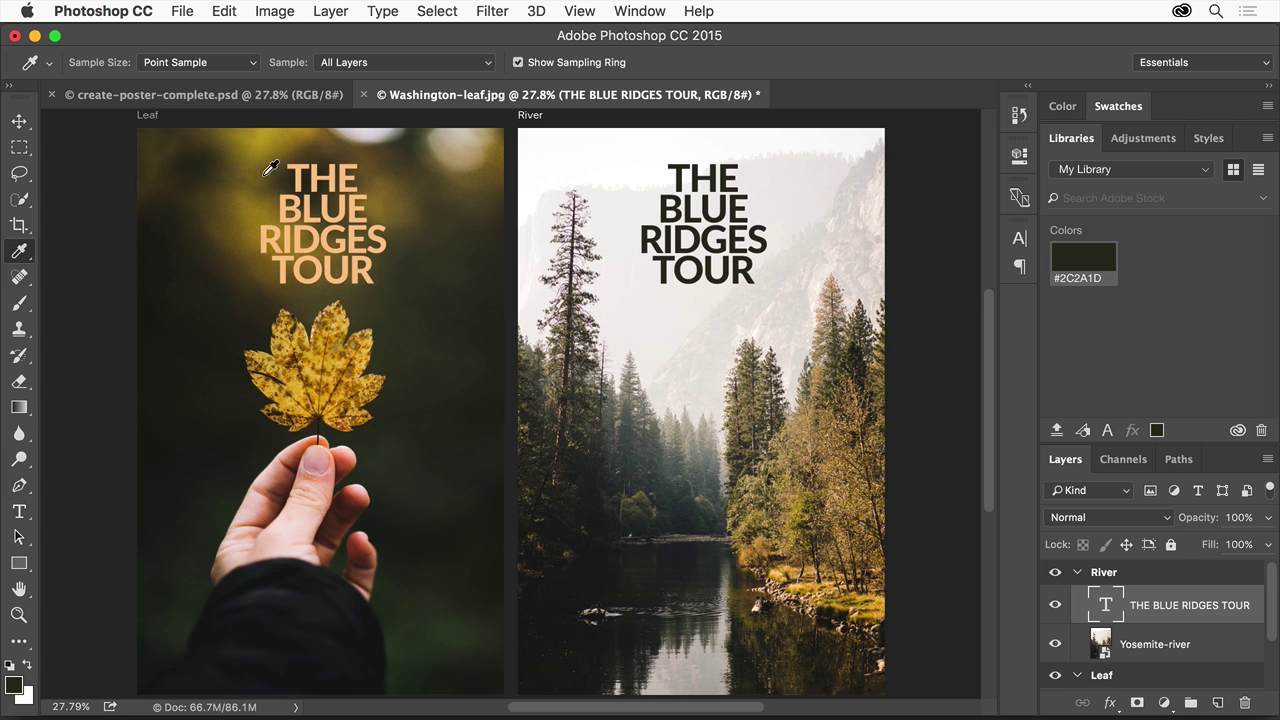
Step: Save the poster as layered Washington-leaf.psd on the Desktop with maximized compatibility
click(180, 11)
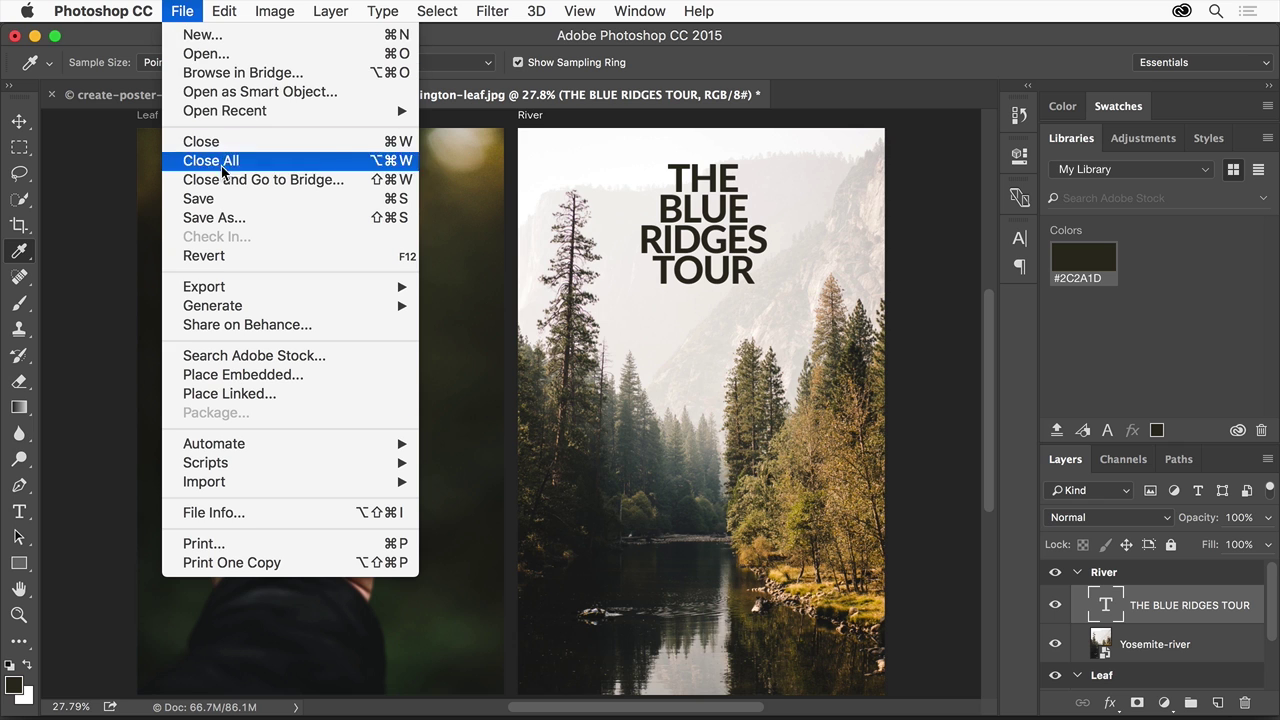
click(225, 200)
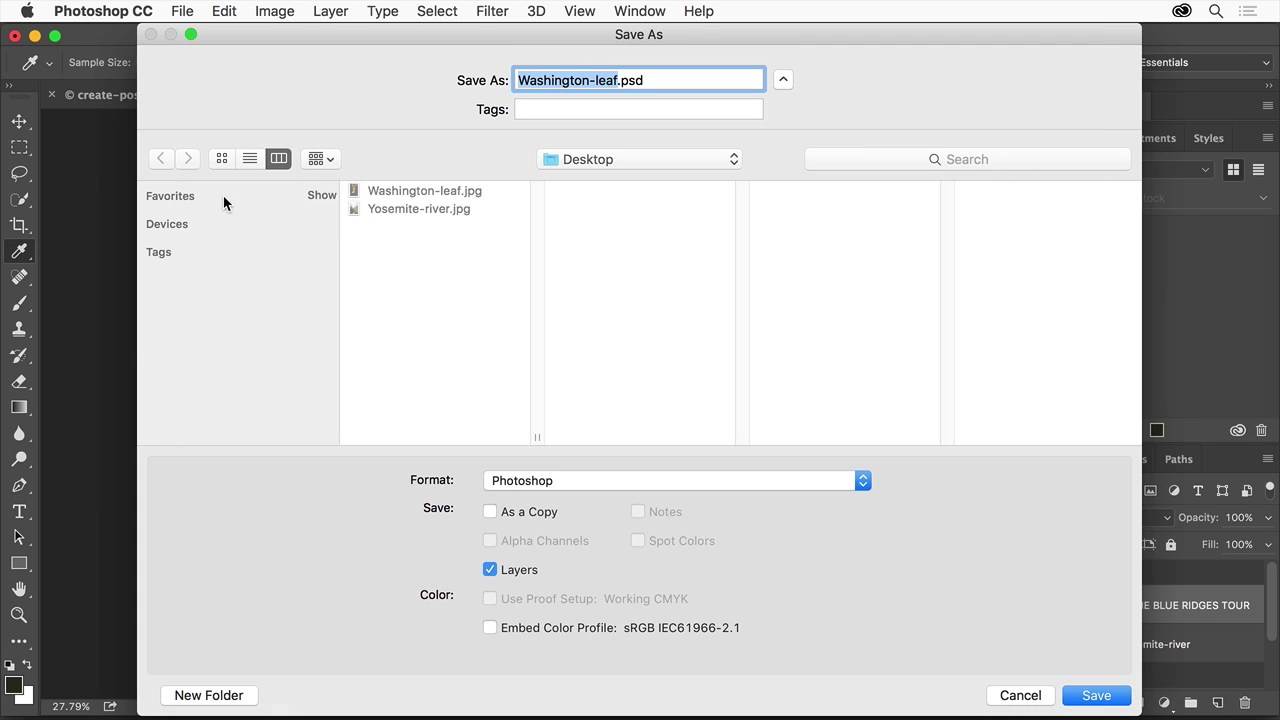
click(1096, 695)
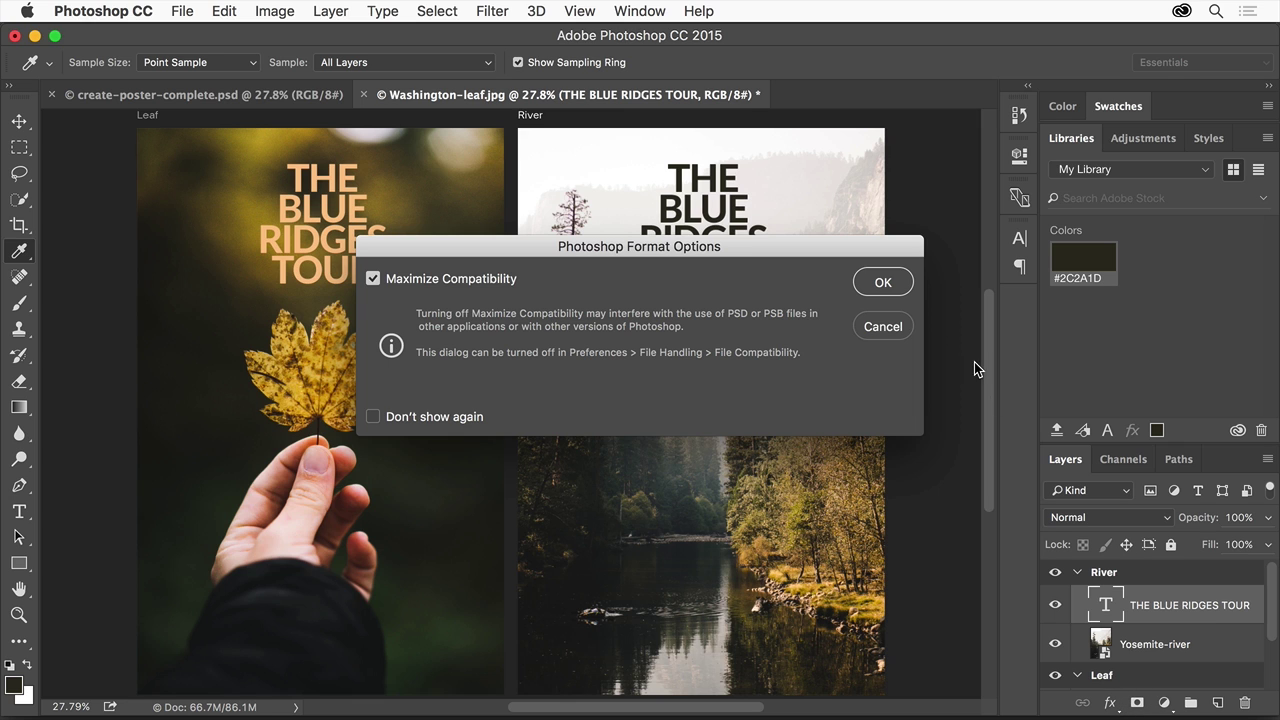
click(901, 287)
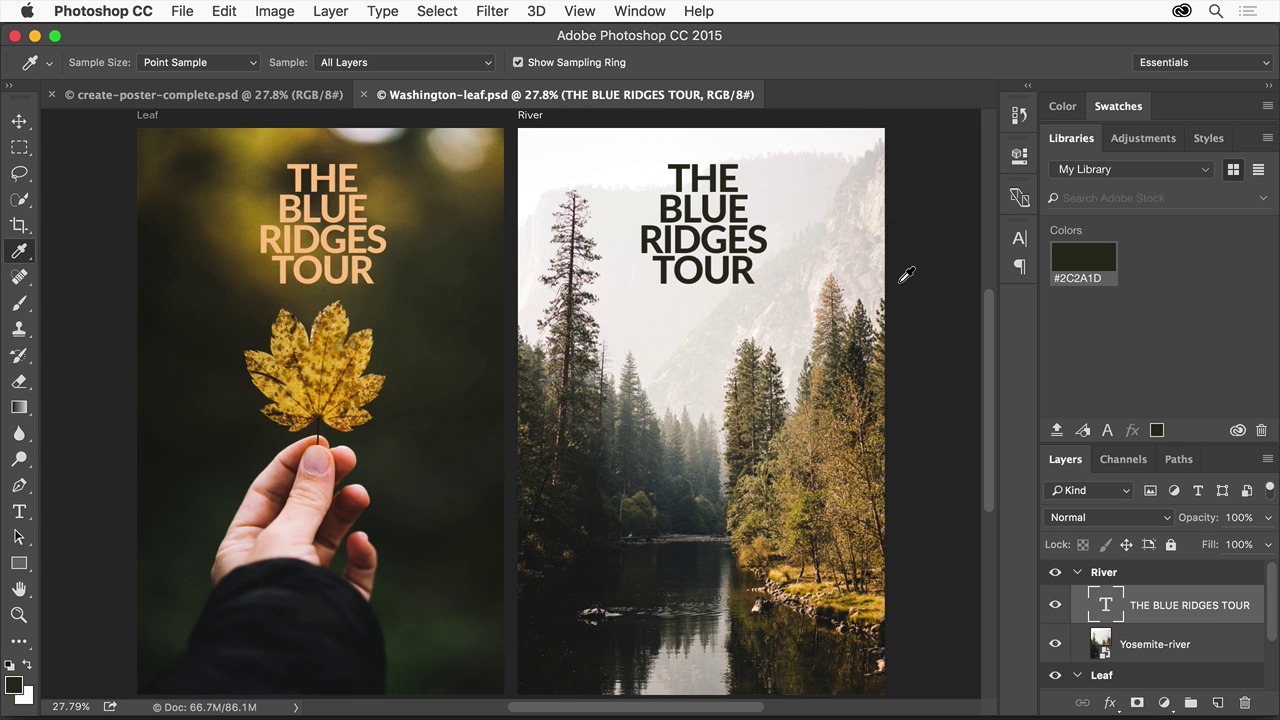
click(170, 12)
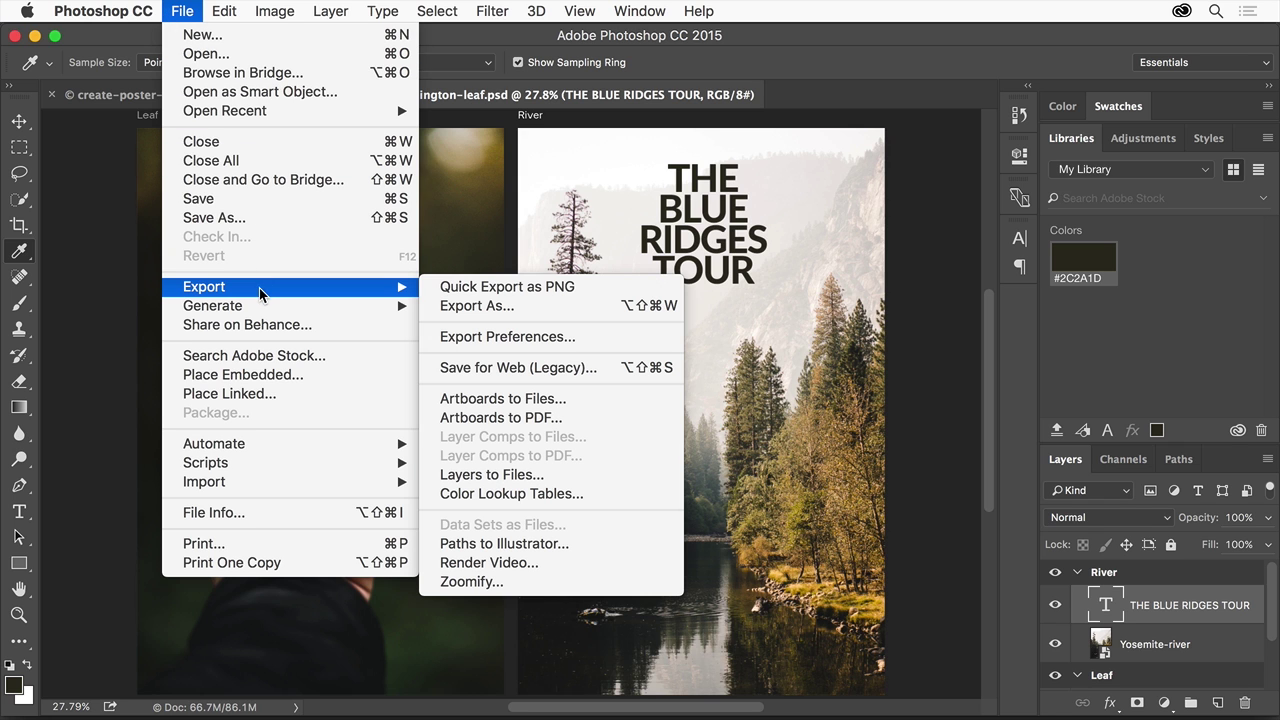
mouse_move(204, 287)
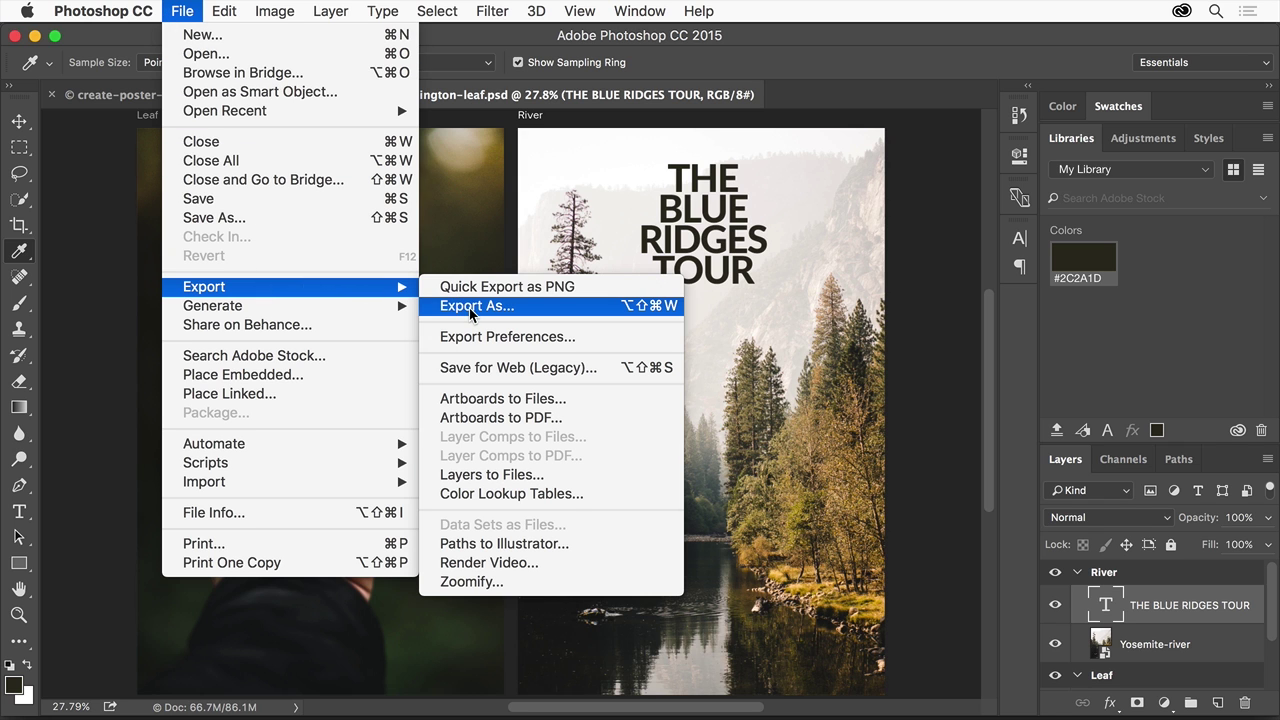
Step: In Export As, set the River artboard's format to JPG
click(469, 308)
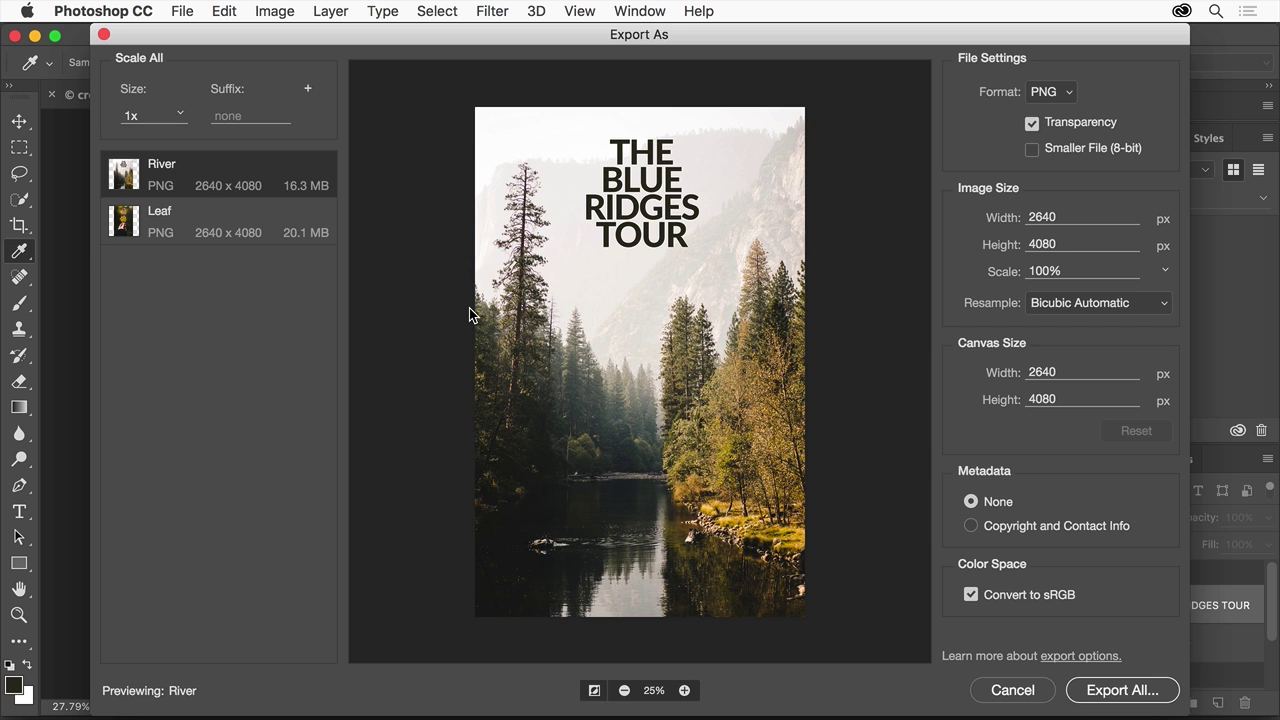
click(1070, 95)
click(1055, 126)
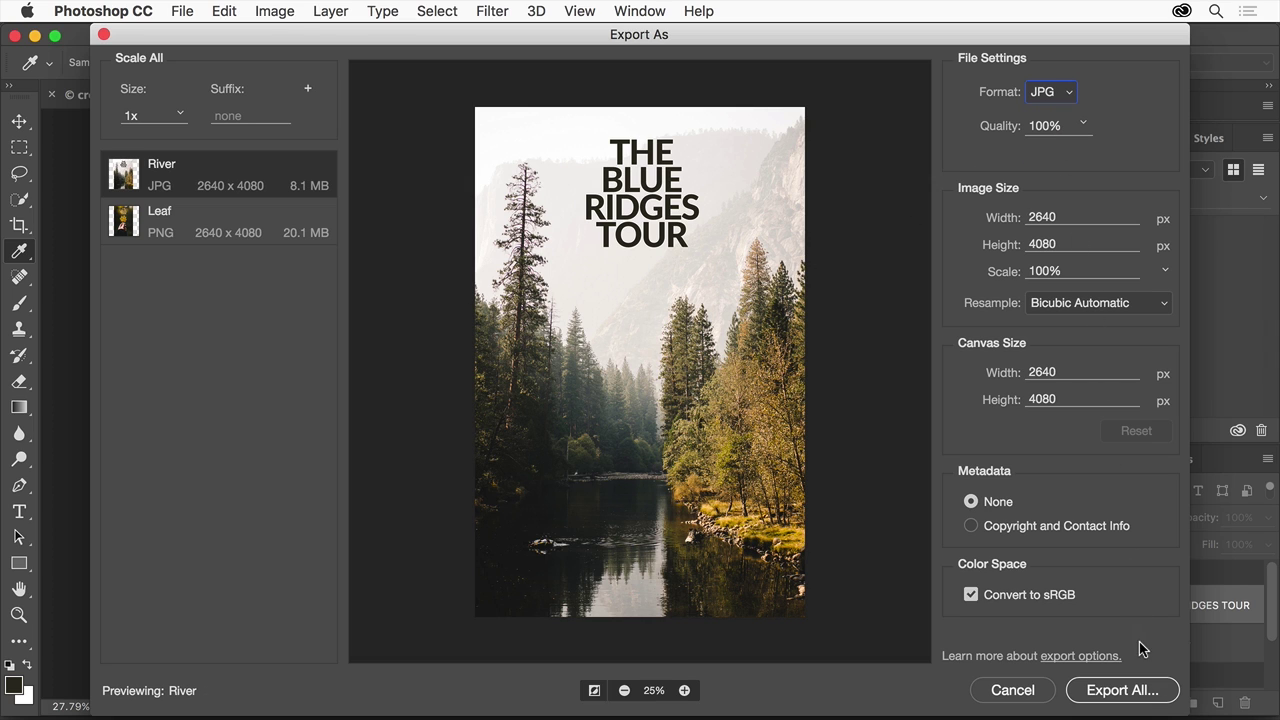
Step: Export all artboards, saving River as JPG and Leaf as PNG to the Desktop
click(1148, 692)
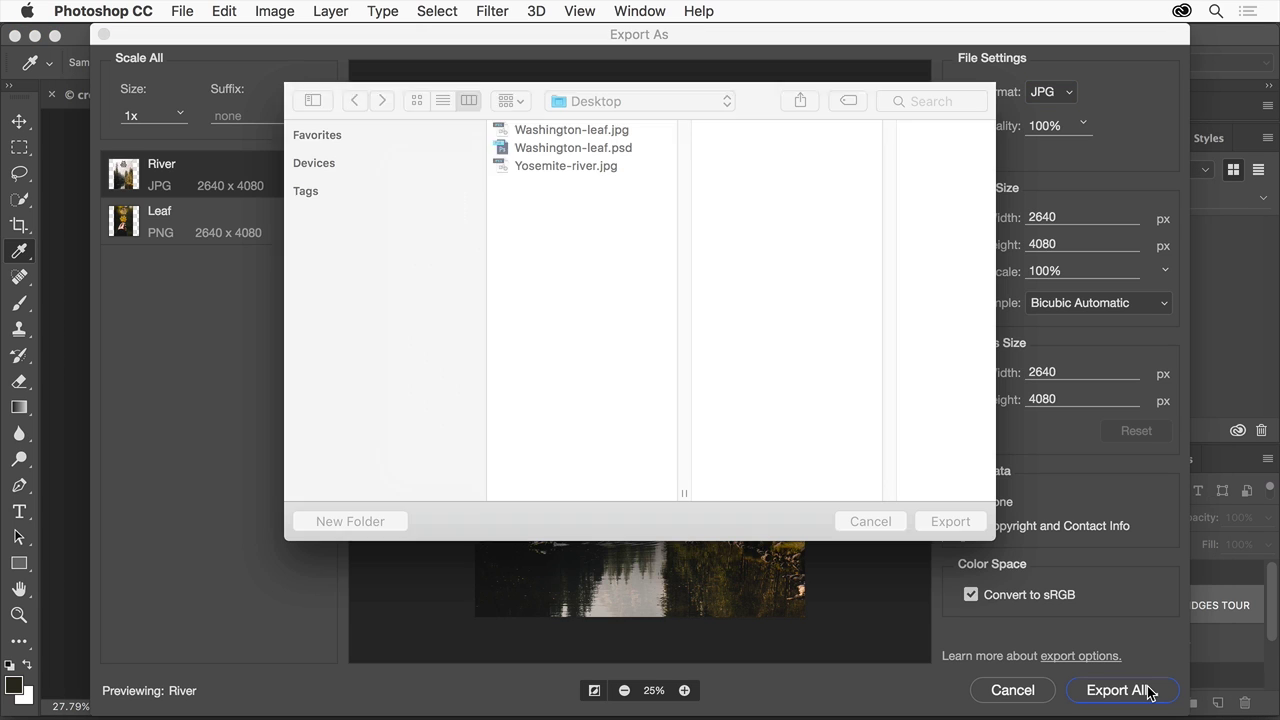
click(966, 523)
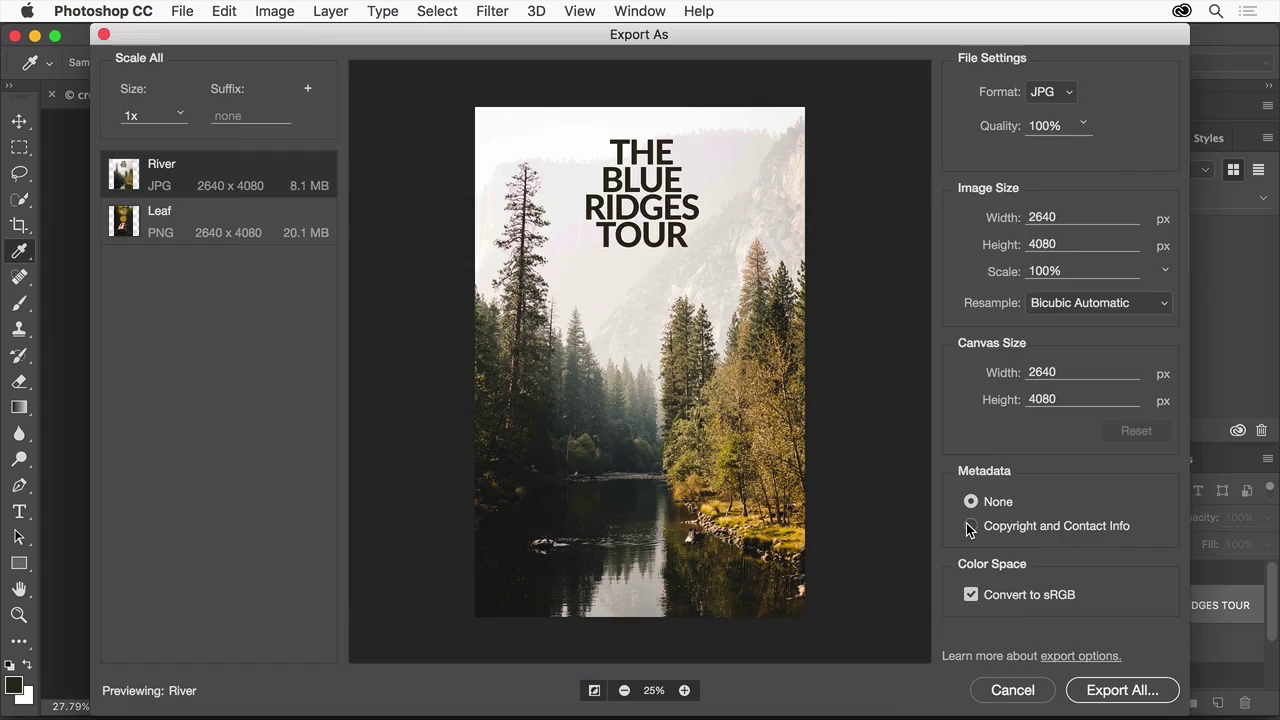
click(966, 523)
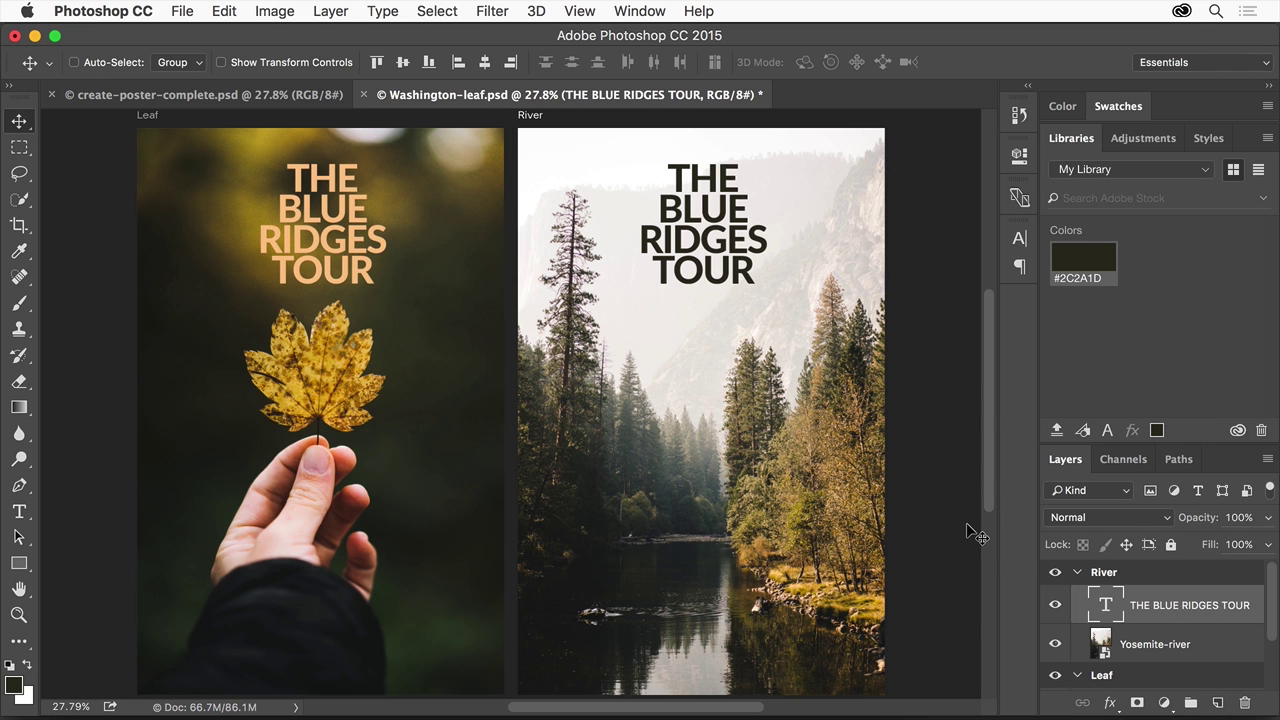